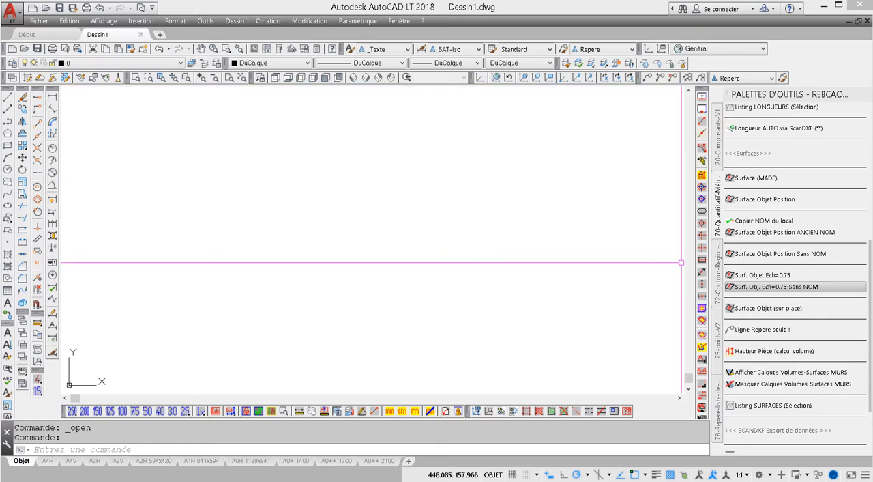
- Open the recent drawing CONTOUR SURFACE.dwg and switch from the A3H layout to model space
left_click(671, 239)
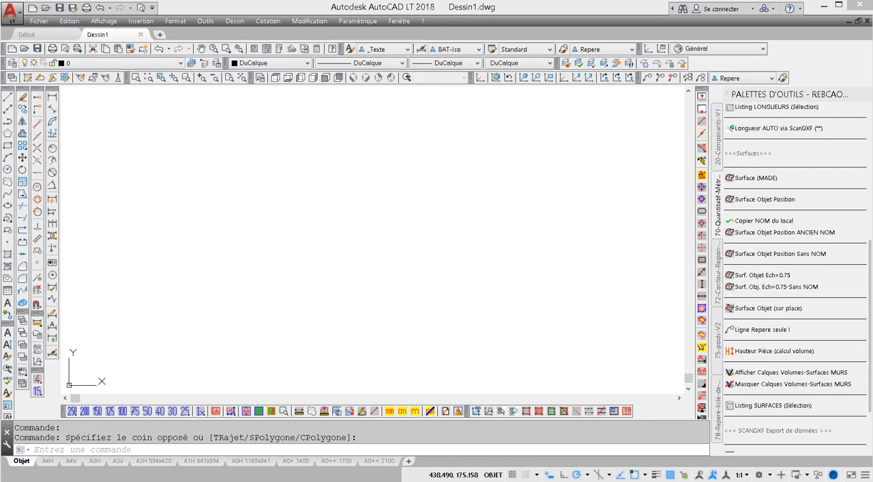
left_click(41, 21)
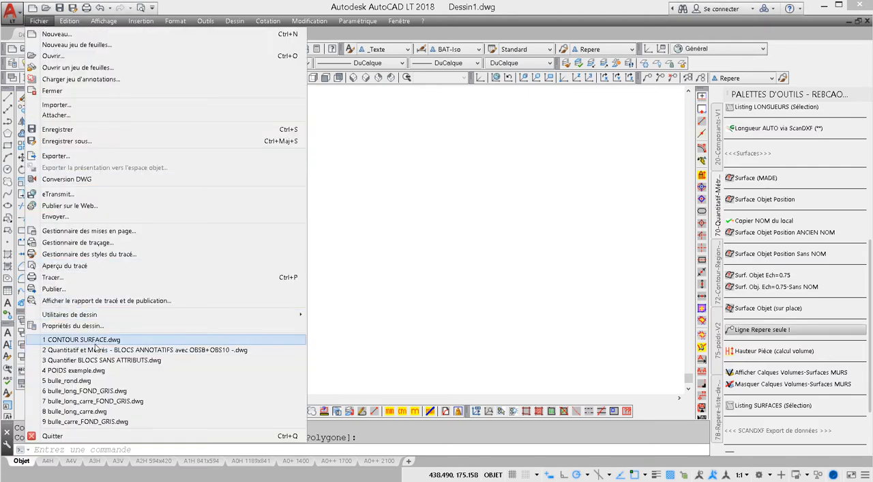
left_click(96, 343)
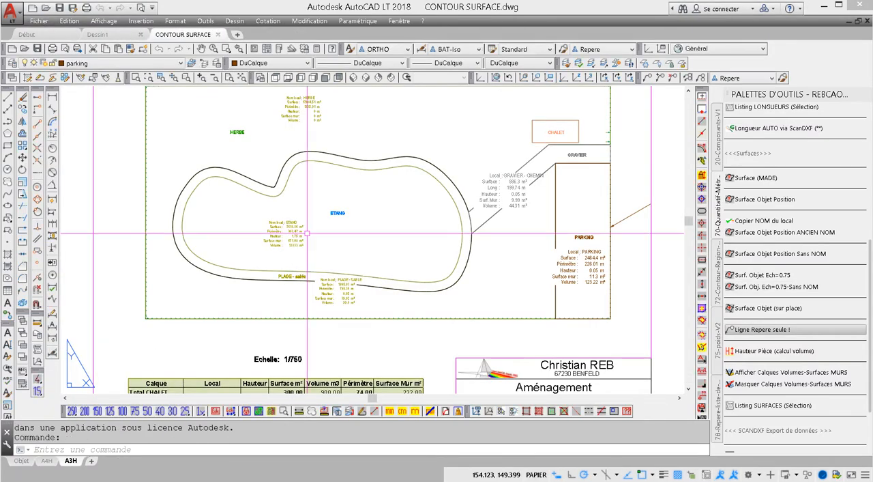
left_click(284, 411)
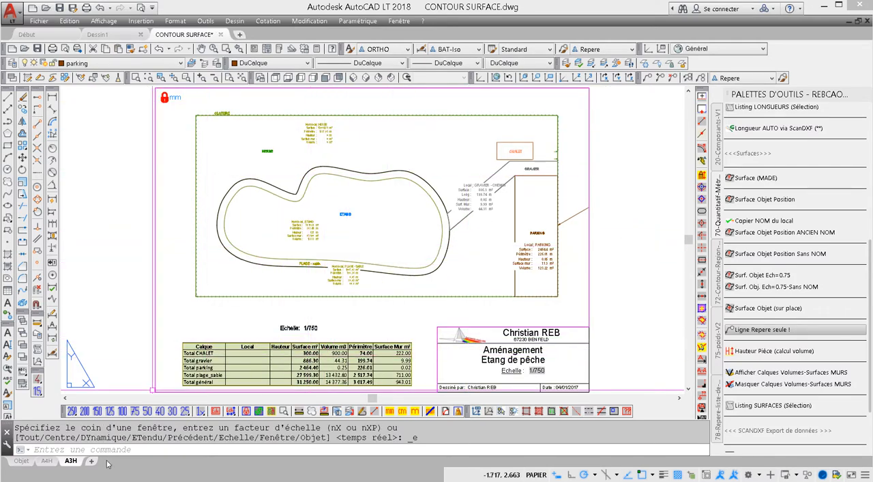
left_click(21, 460)
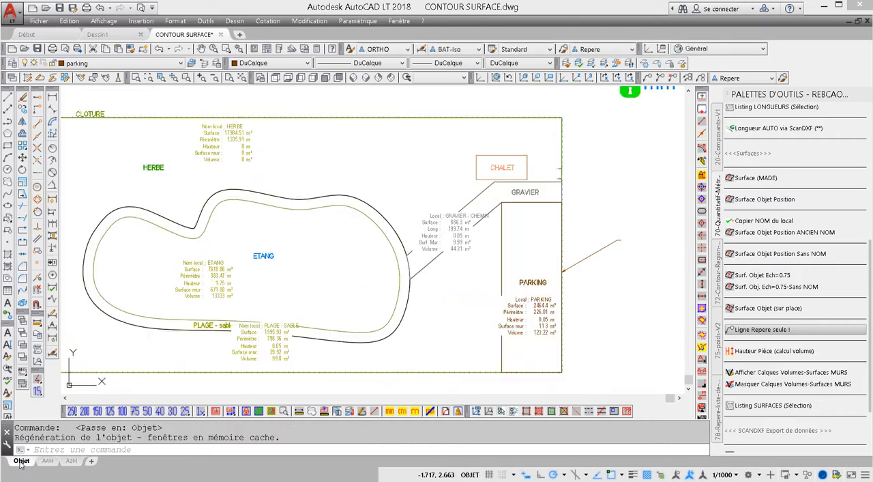
- Select a fence post on the upper boundary of the plan to examine its layer
scroll(454, 288, "down", 3)
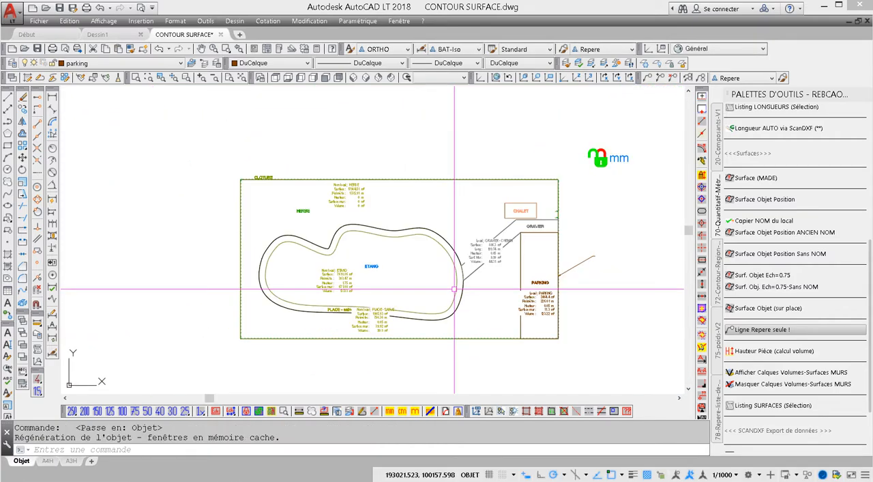
middle_click(448, 293)
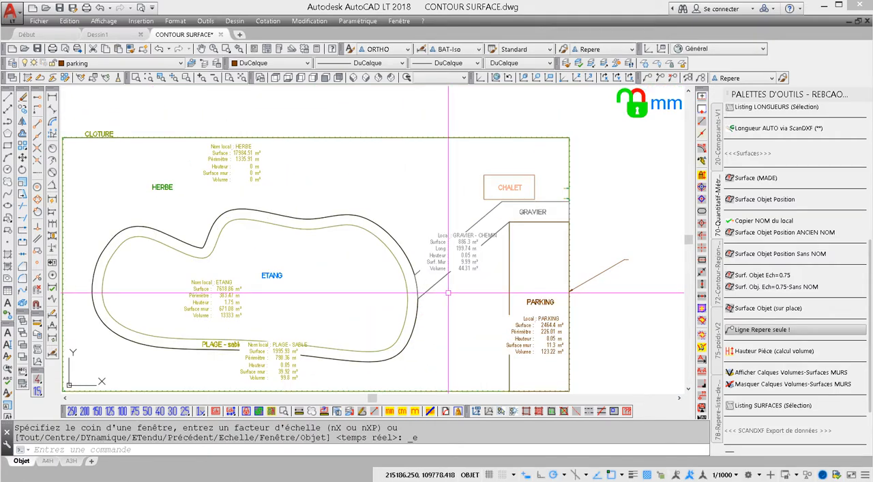
scroll(448, 293, "up", 10)
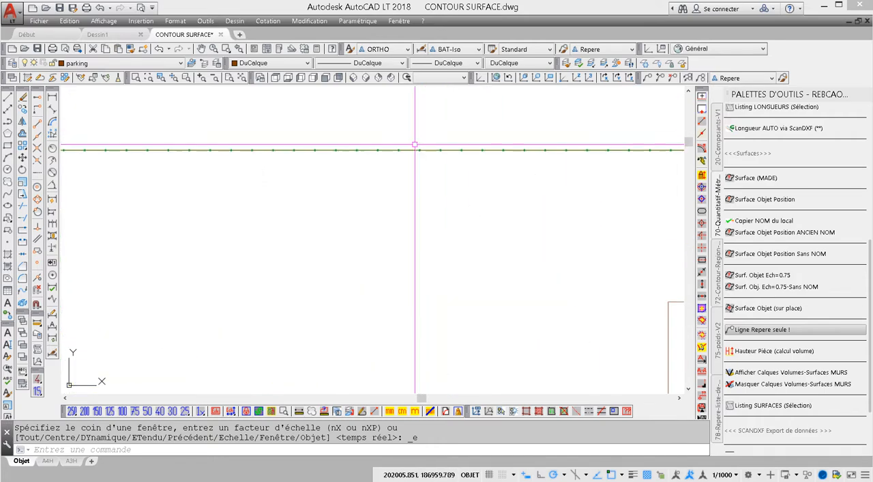
left_click(457, 186)
scroll(456, 182, "down", 5)
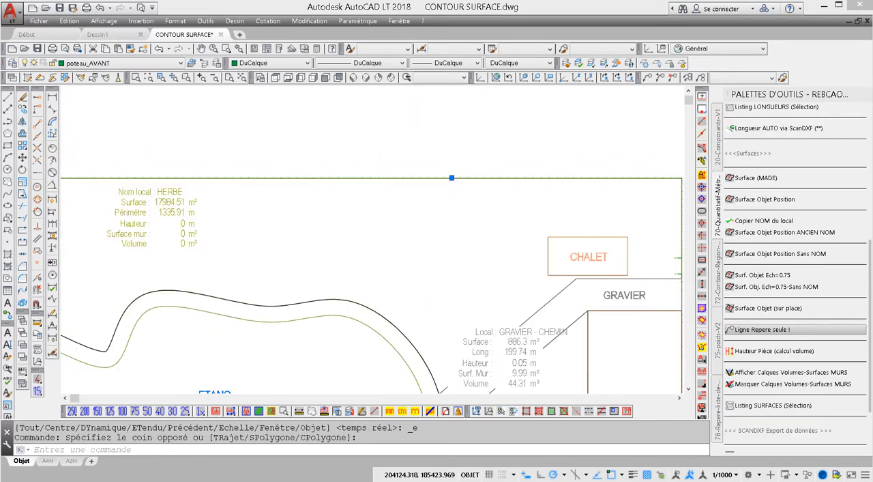
middle_click_drag(454, 181, 438, 170)
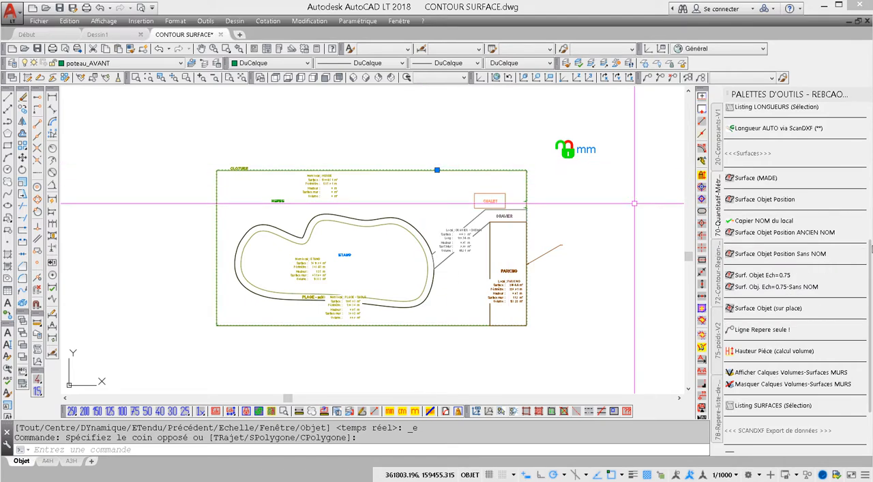
left_click_drag(870, 250, 869, 149)
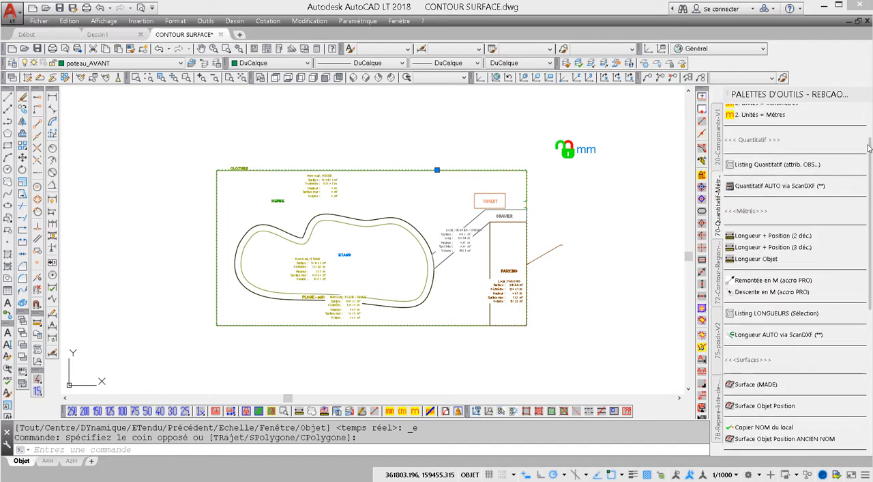
left_click(756, 187)
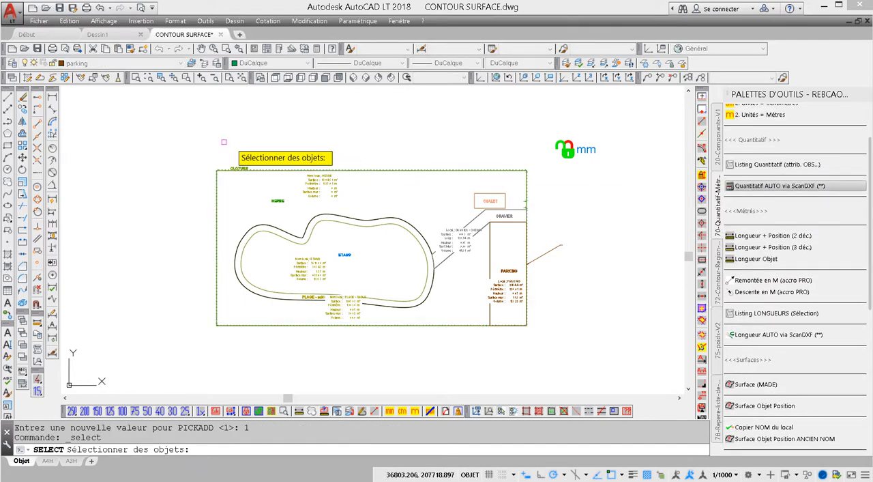
left_click(193, 138)
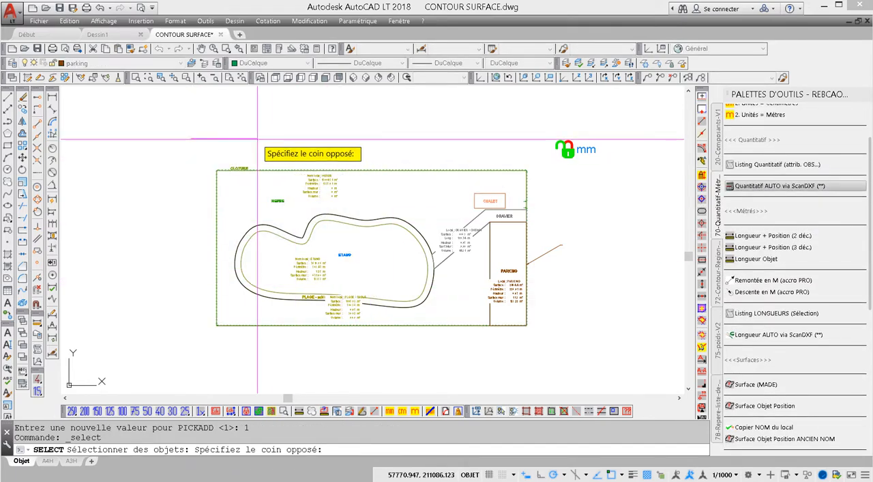
left_click(273, 168)
key("Escape")
- Check which block a fence post on the upper boundary uses, leaving its definition unmodified
scroll(273, 167, "up", 8)
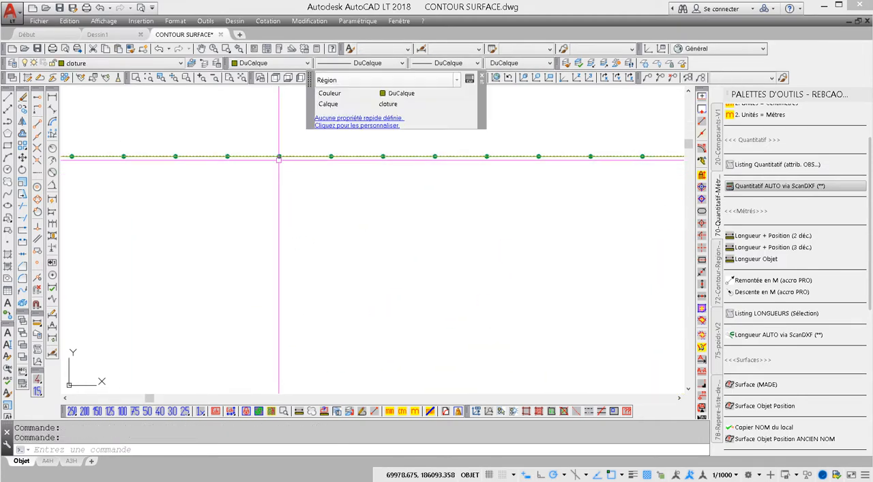
key("Escape")
scroll(281, 161, "up", 7)
left_click(271, 137)
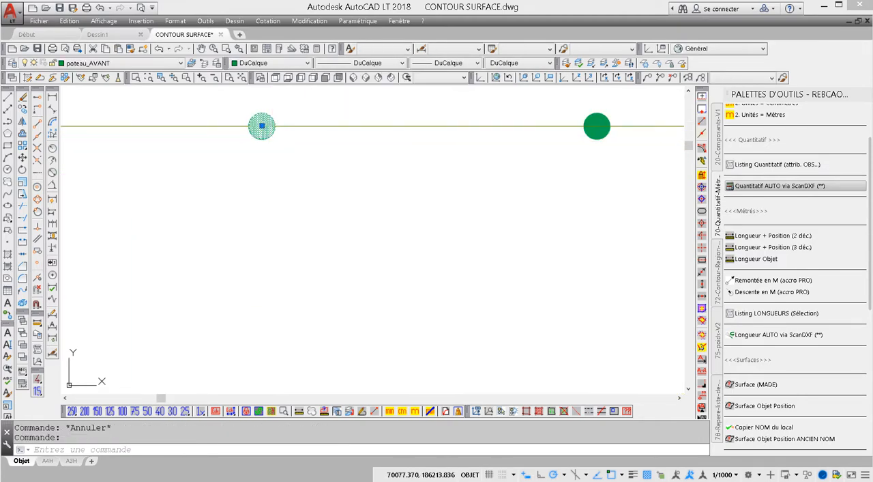
double_click(271, 139)
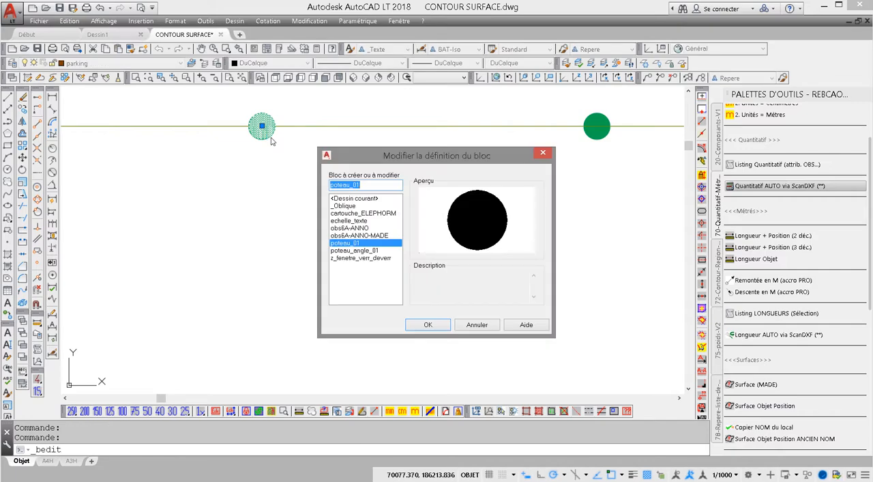
left_click(476, 325)
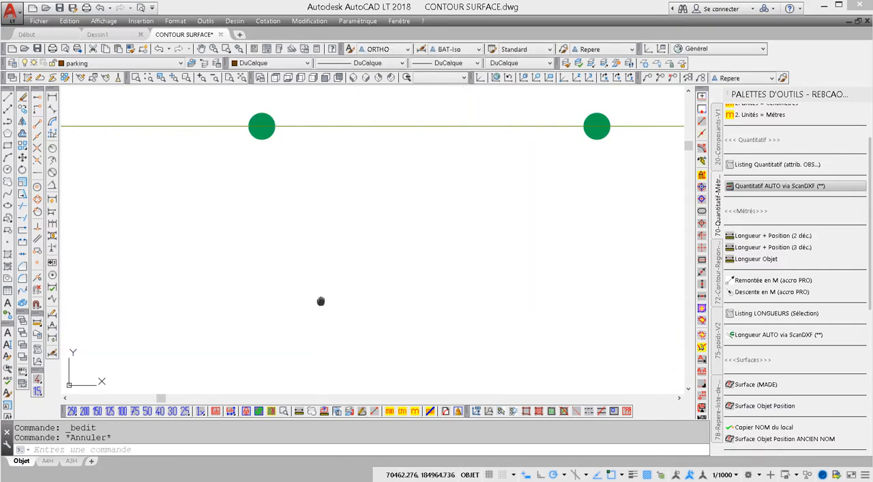
middle_click(501, 300)
middle_click(500, 301)
scroll(501, 301, "down", 2)
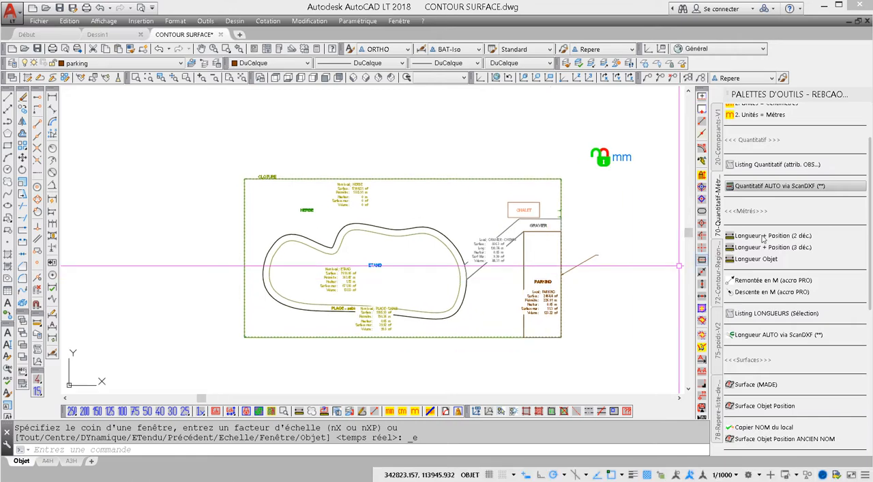
- Run the automatic ScanDXF quantity takeoff on the whole plan, including the fence, and acknowledge the end of processing
left_click(731, 187)
left_click(175, 156)
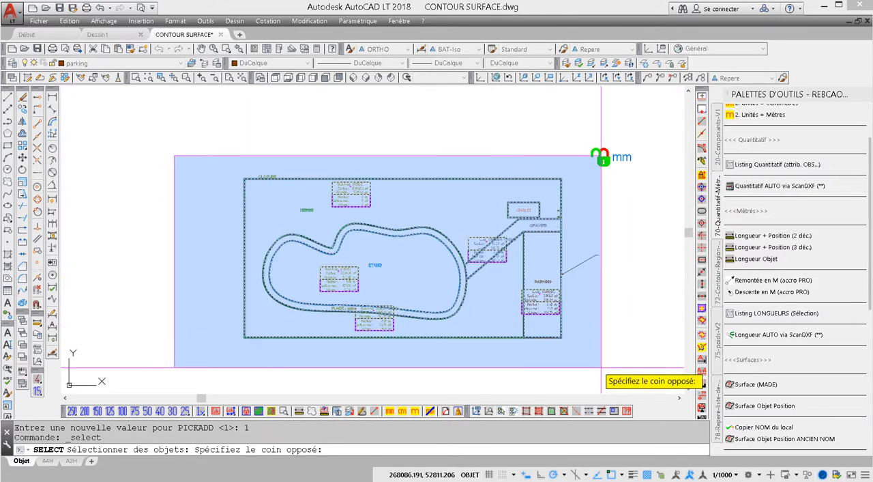
left_click(600, 367)
key("Return")
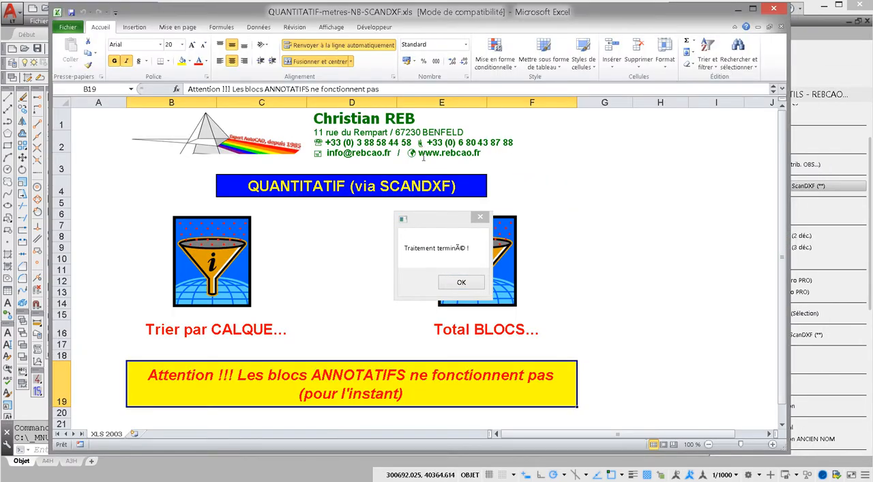
left_click(454, 283)
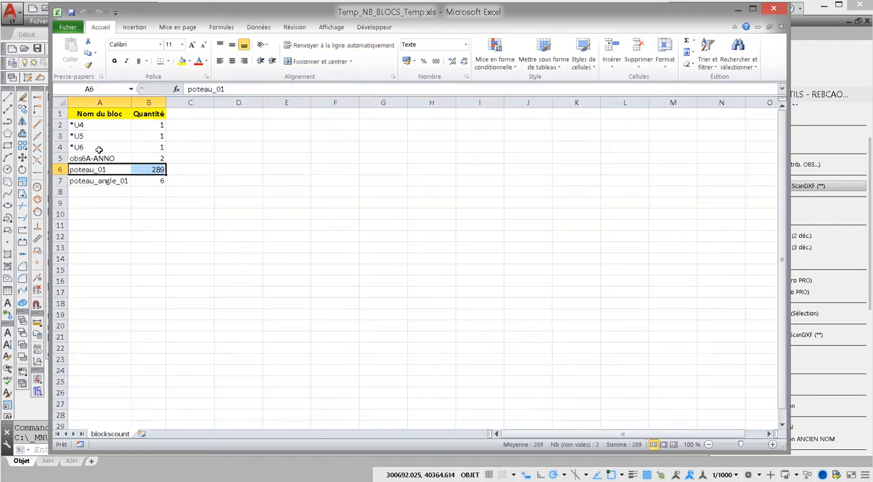
- Review the *U4 to *U6 rows in the block count, close the count and takeoff workbooks, and return to AutoCAD
left_click(81, 126)
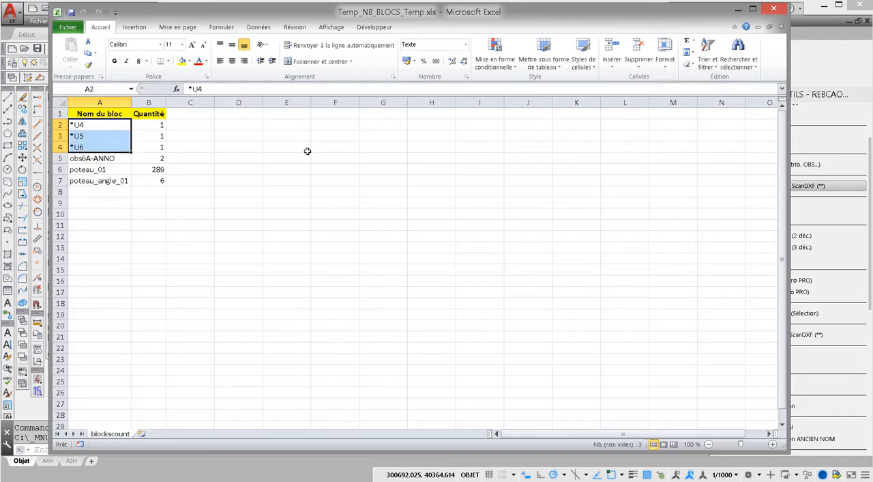
left_click(774, 10)
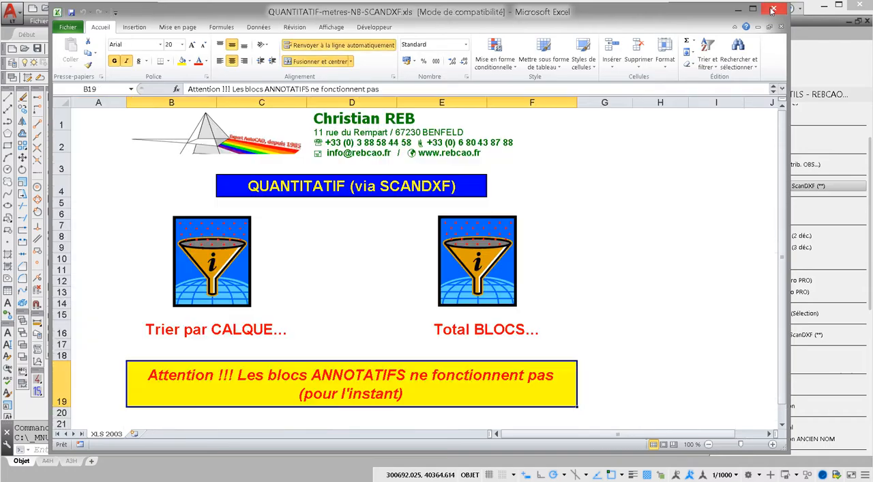
left_click(774, 9)
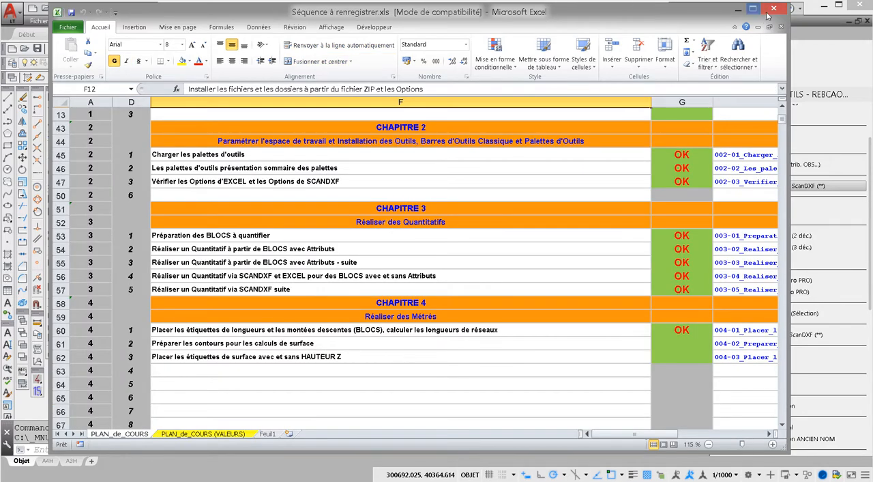
left_click(770, 11)
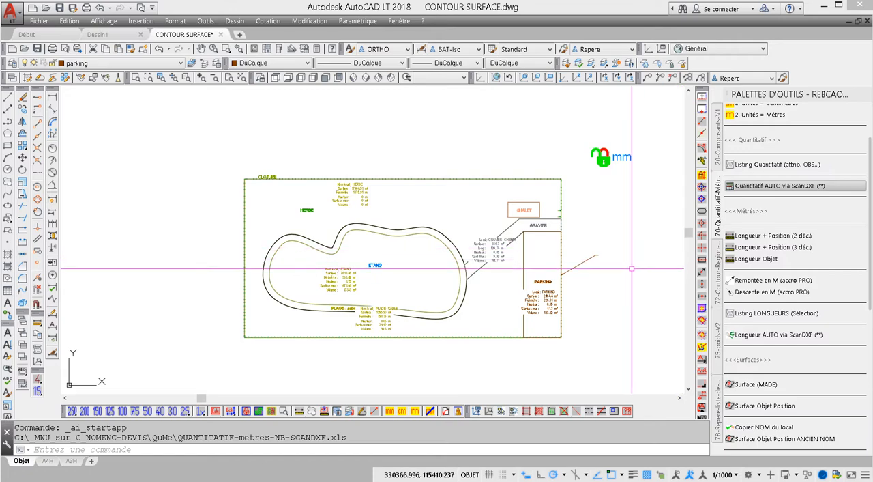
- Draw two crossing lines in the empty area below the plan, one nearly horizontal and one steeply slanted
middle_click_drag(391, 301, 383, 286)
scroll(371, 298, "up", 2)
scroll(370, 298, "down", 2)
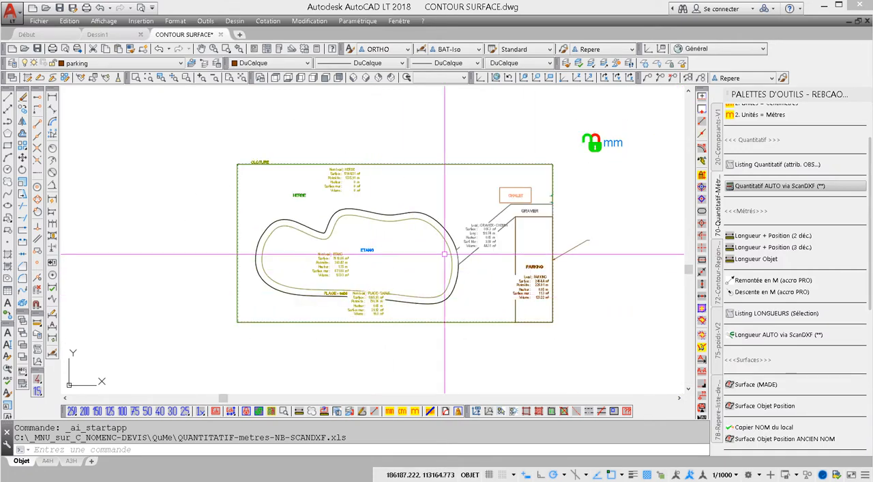
middle_click_drag(444, 250, 435, 196)
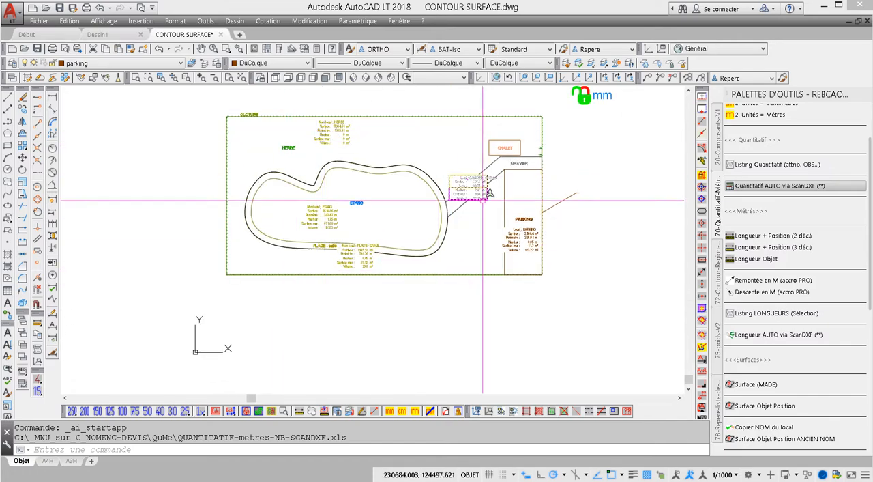
scroll(293, 218, "down", 2)
middle_click_drag(285, 227, 251, 186)
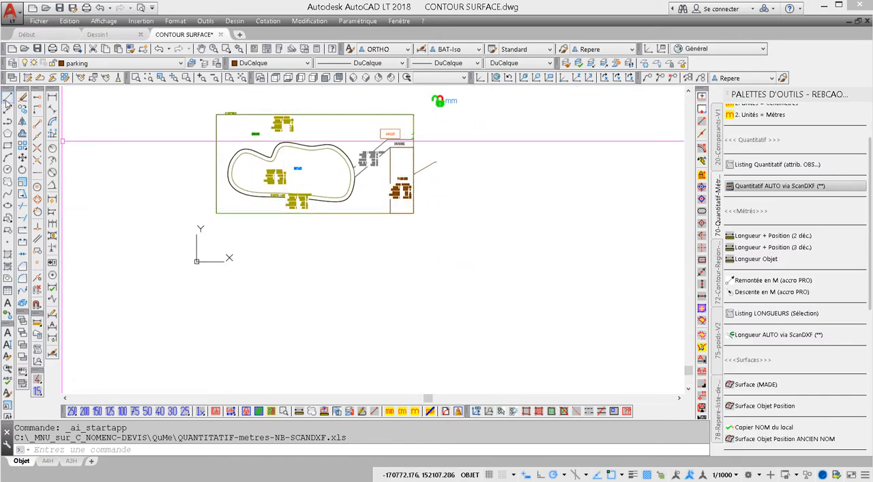
left_click(8, 99)
left_click(229, 244)
left_click(466, 271)
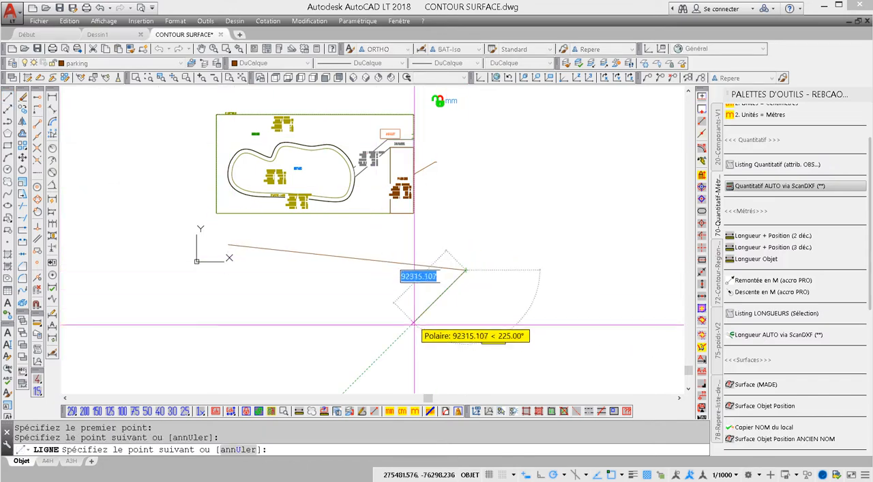
key("Return")
key("Return")
left_click(358, 360)
left_click(429, 235)
- Draw a slanted line across the left part of the nearly horizontal line and a long descending line below, crossing both slanted lines
key("Return")
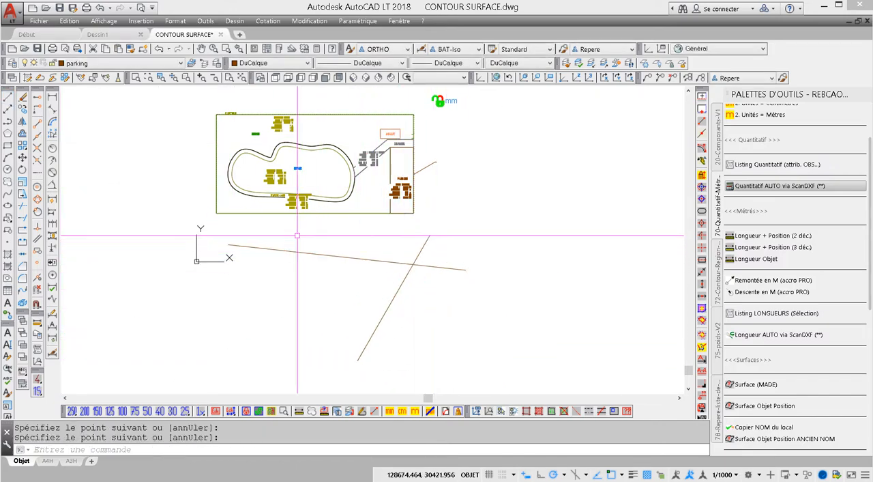
left_click(298, 230)
left_click(300, 232)
key("Return")
left_click(301, 228)
left_click(229, 334)
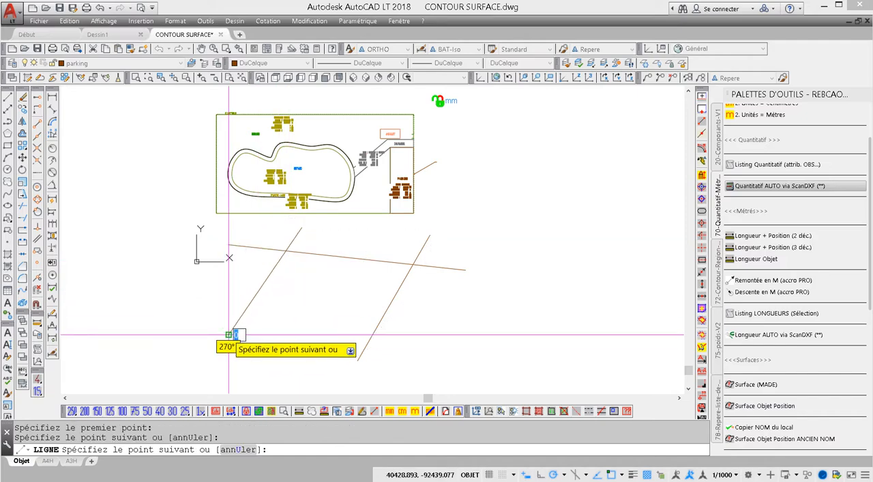
key("Return")
key("Return")
left_click(217, 289)
left_click(532, 362)
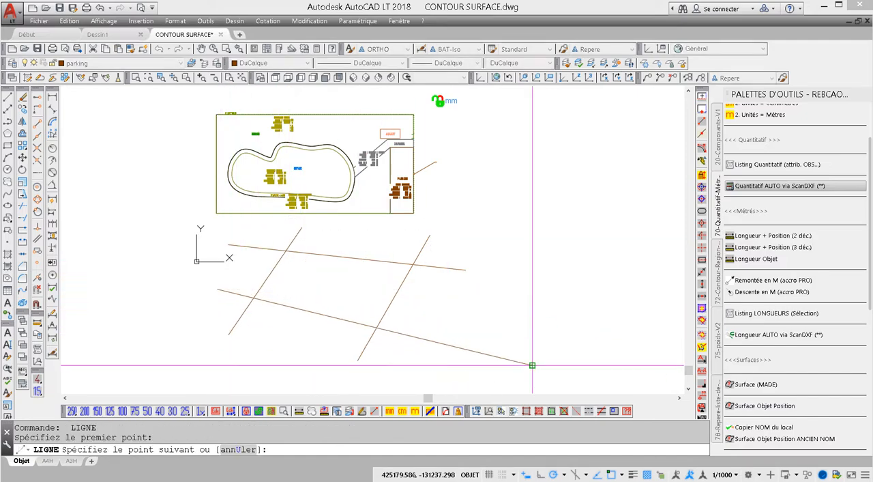
key("Return")
key("Return")
- Add a steep line between the two slanted ones and a short descending line between the two long lines, forming closed cells
left_click(343, 234)
left_click(293, 360)
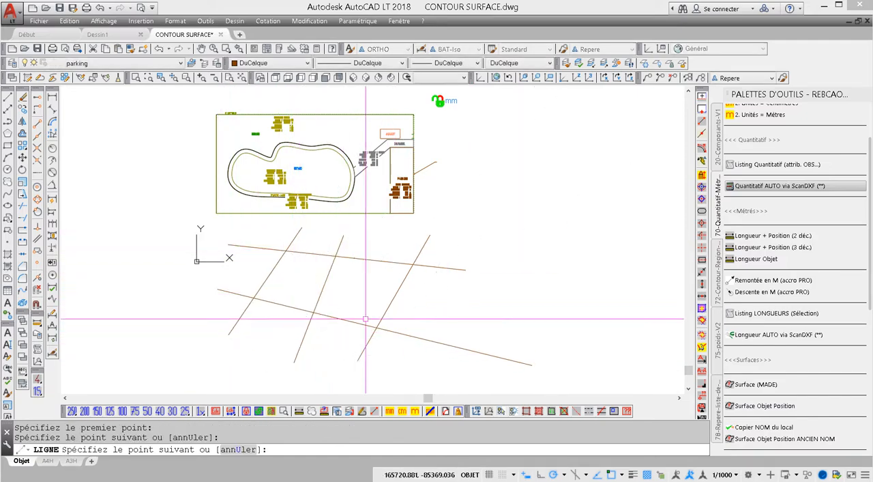
key("Return")
key("Return")
left_click(301, 276)
left_click(435, 311)
key("Escape")
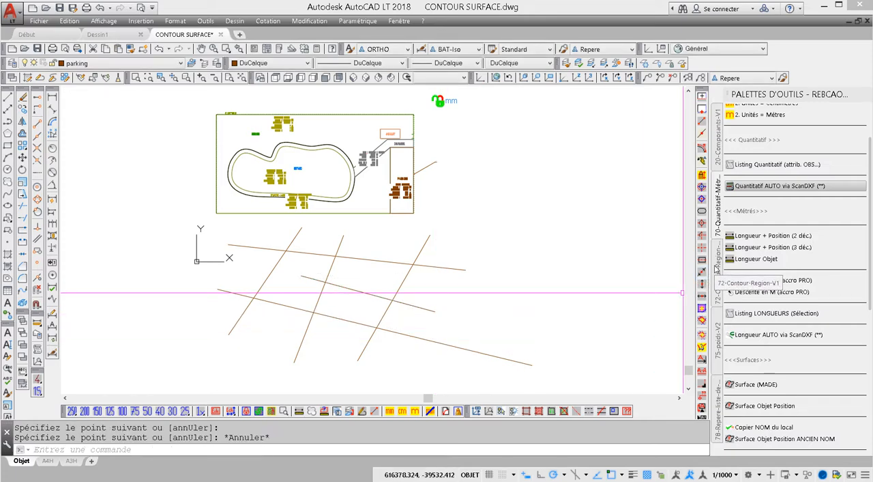
- Create closed polyline contours in the left cell and in the upper and lower right cells formed by the crossing lines
left_click(716, 268)
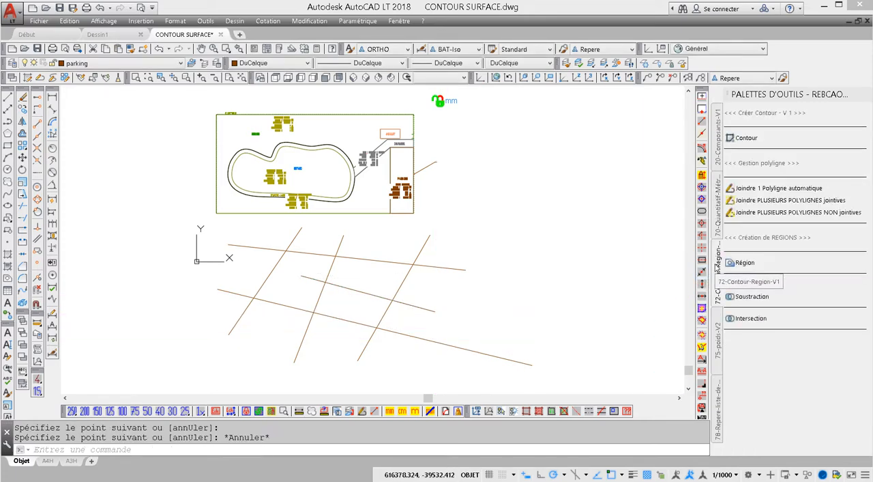
left_click(747, 137)
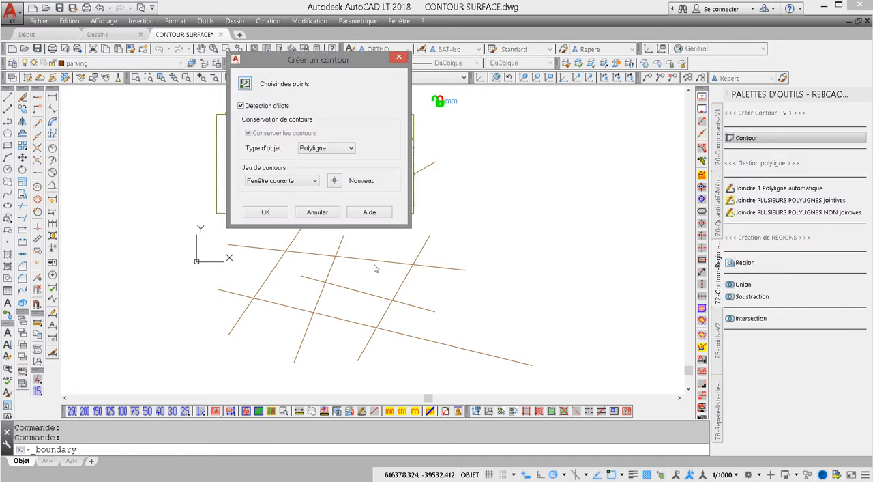
left_click(263, 212)
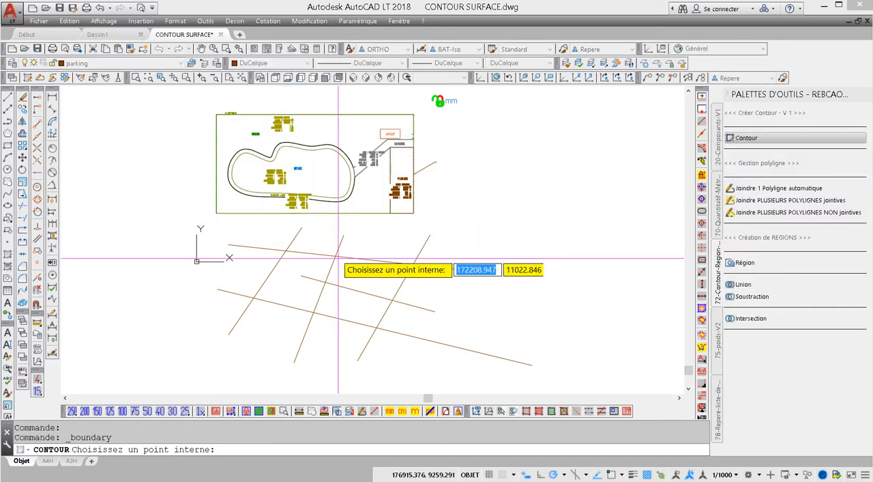
left_click(291, 276)
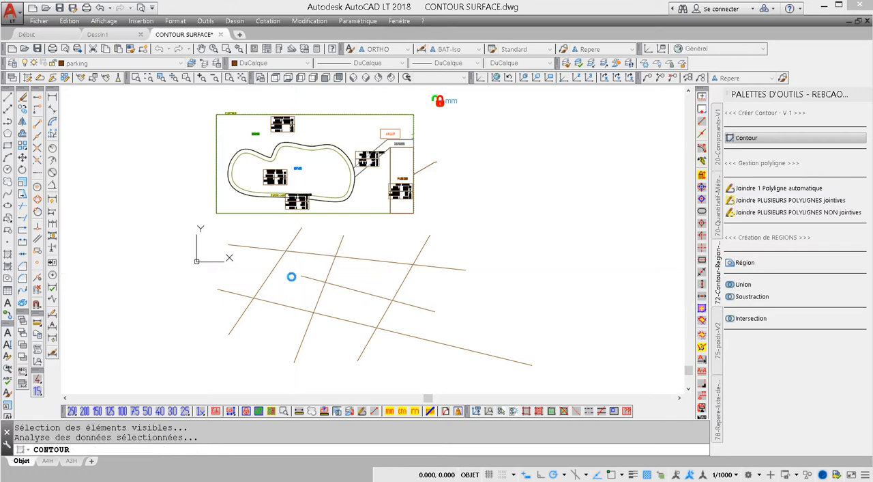
scroll(291, 276, "up", 5)
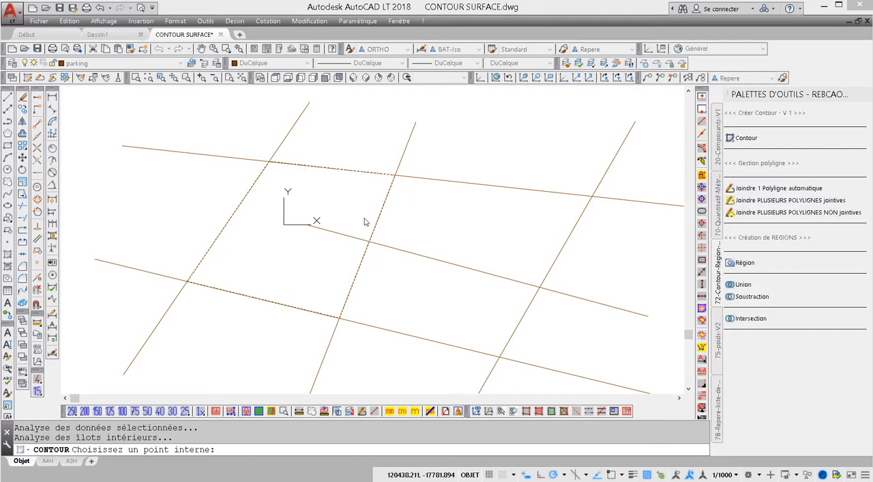
left_click(455, 223)
middle_click_drag(455, 222, 340, 181)
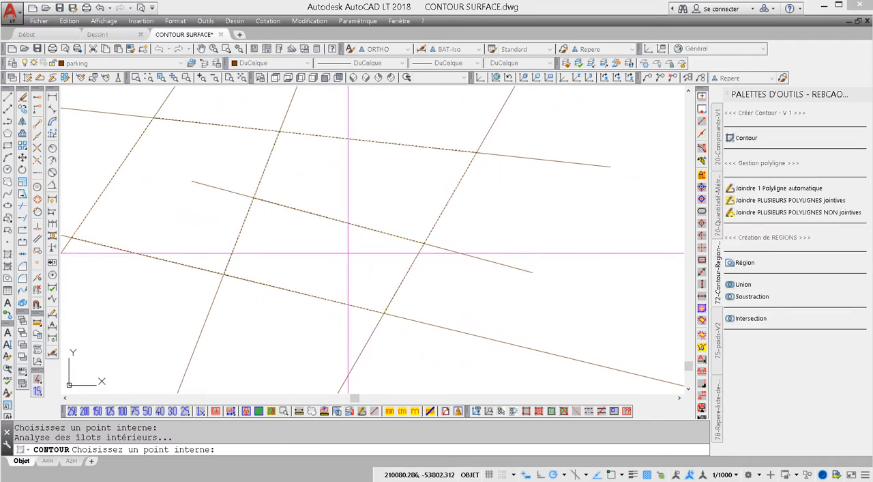
middle_click_drag(348, 266, 410, 269)
key("Return")
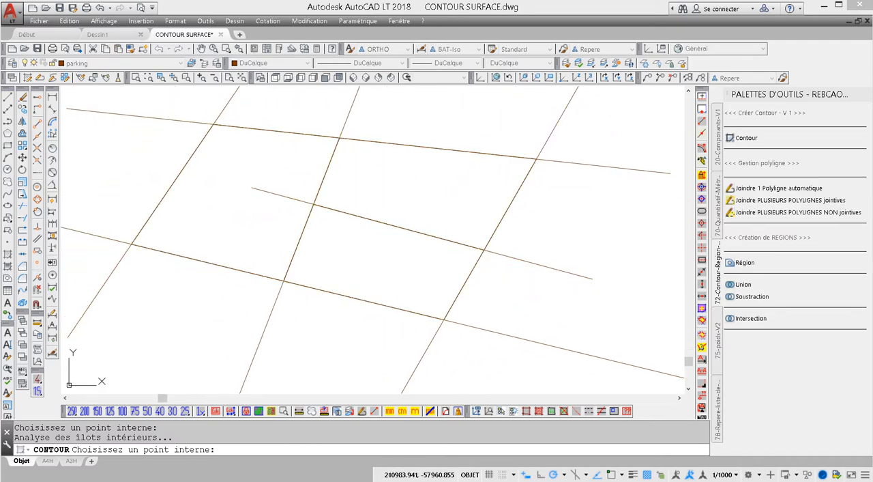
- Select the three new contours, look through the layers available for them, and deselect them without changing the layer
left_click(327, 172)
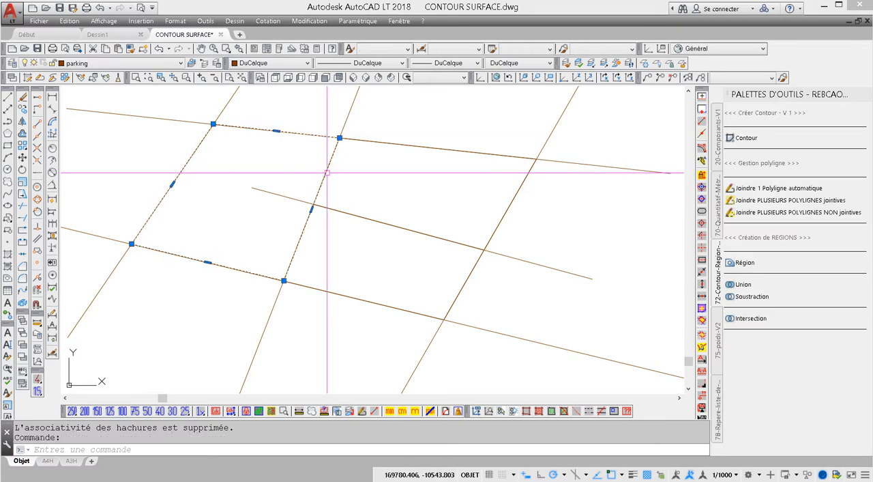
left_click(393, 143)
left_click(377, 302)
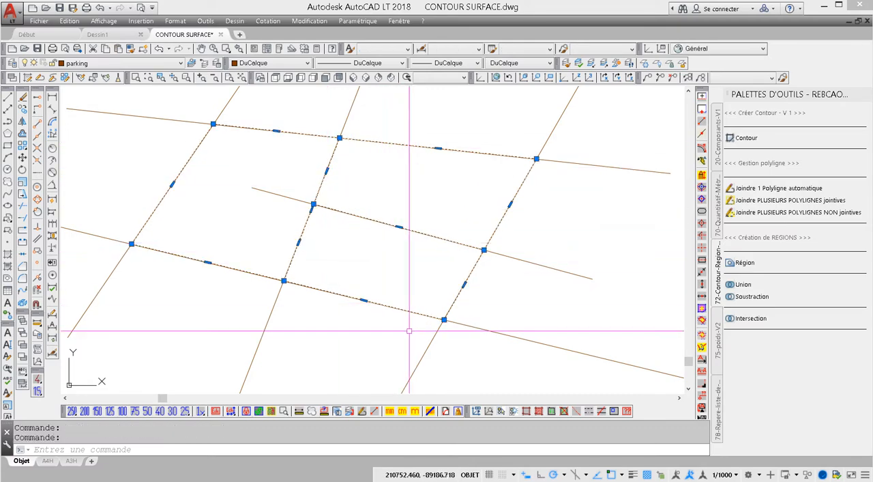
left_click(121, 63)
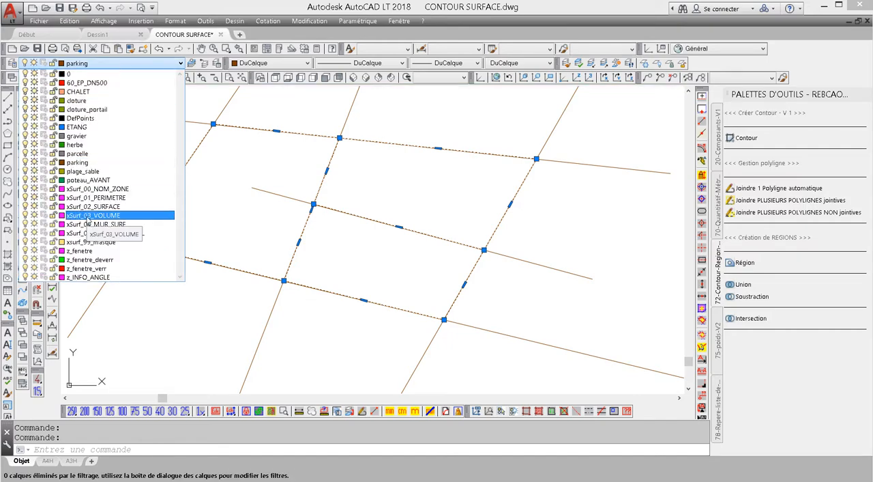
key("Escape")
key("Escape")
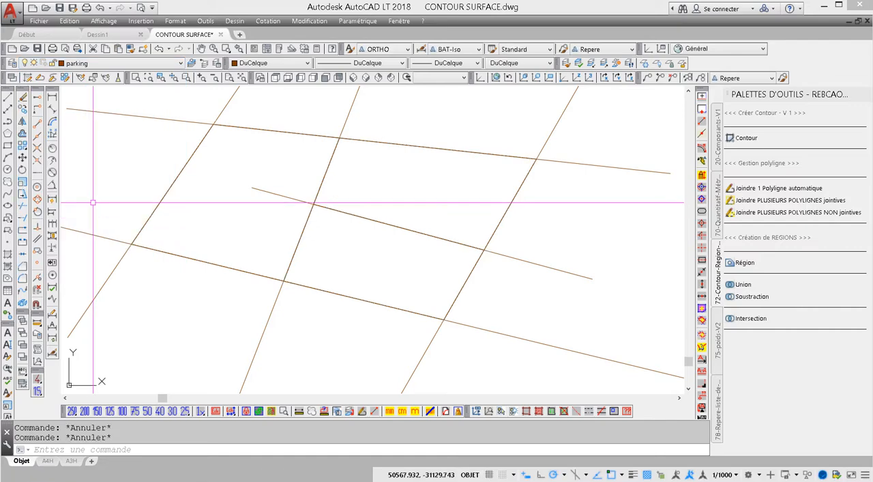
- Beside the crossing lines, draw an upright rectangle about 10,700 by 120,200 mm and a horizontal one about 174,800 by 11,250 mm overlapping its lower end
scroll(337, 176, "down", 2)
mouse_move(337, 176)
middle_mouse_down()
mouse_move(228, 156)
mouse_move(204, 178)
middle_mouse_up()
scroll(228, 157, "down", 2)
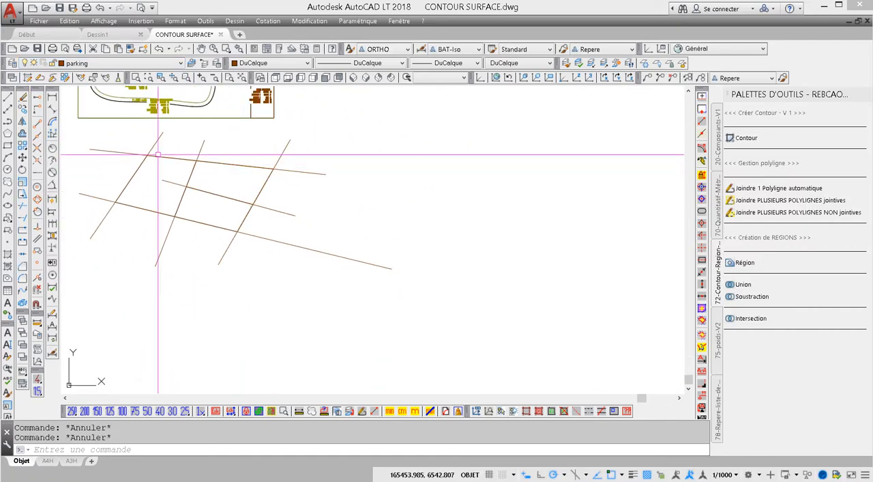
left_click(7, 145)
left_click(414, 126)
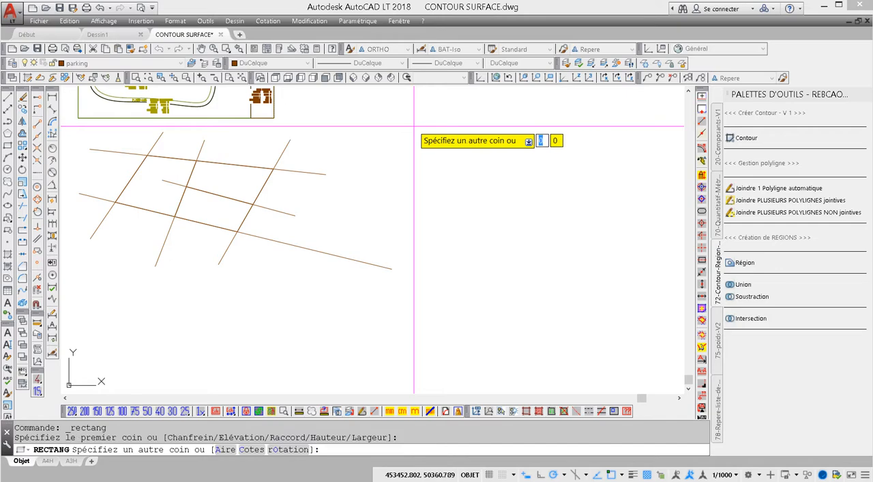
left_click(423, 220)
key("Return")
left_click(397, 216)
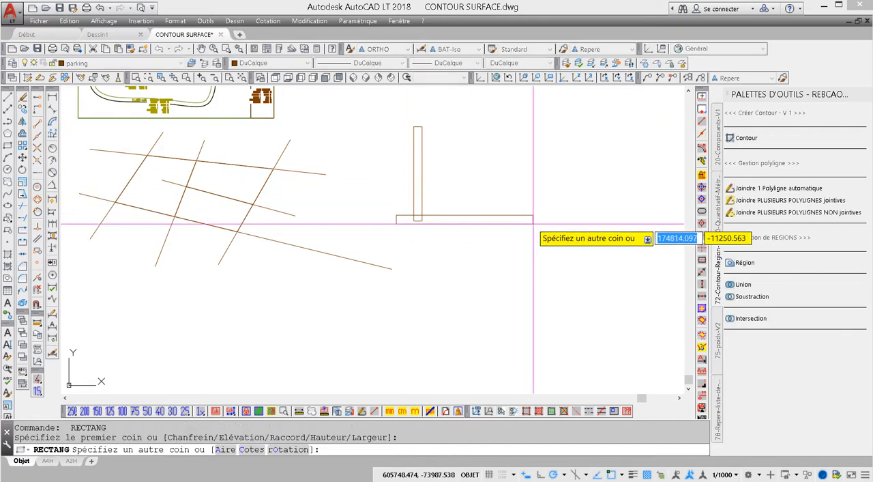
left_click(534, 223)
- Draw a taller upright rectangle overlapping the horizontal rectangle's right end and a circle across the horizontal rectangle's middle
left_click(7, 146)
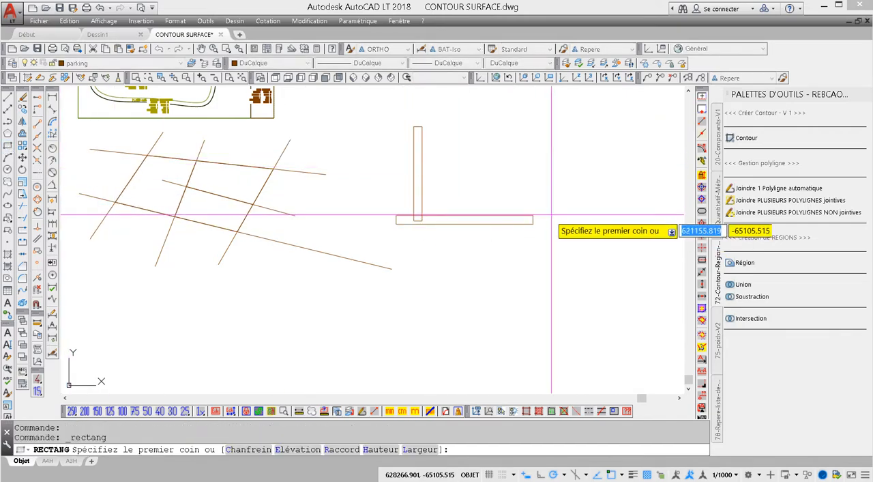
left_click(529, 154)
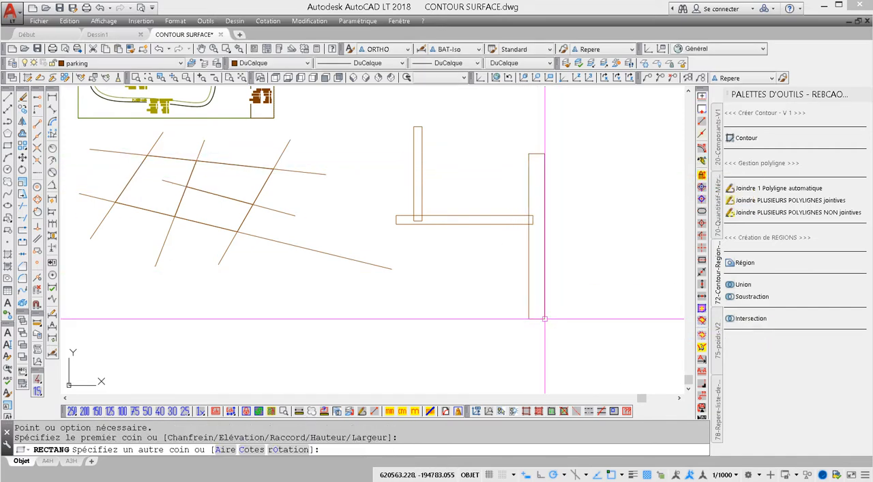
left_click(544, 318)
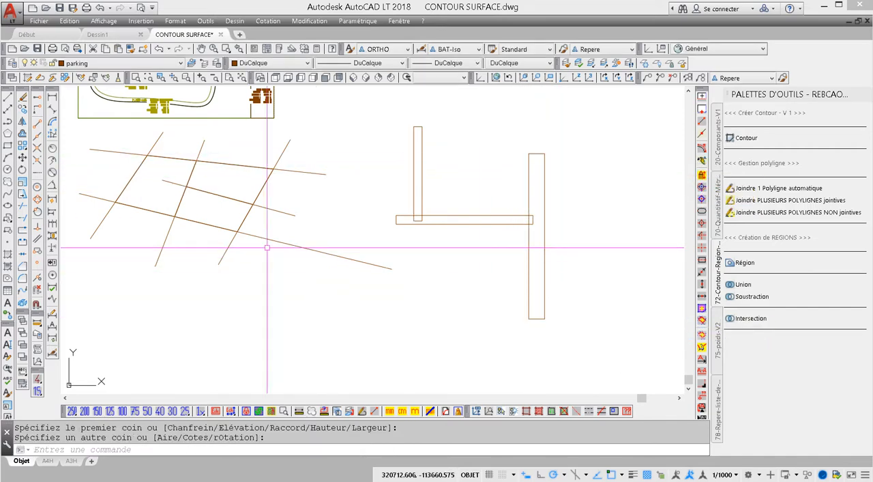
left_click(8, 170)
left_click(464, 224)
left_click(483, 236)
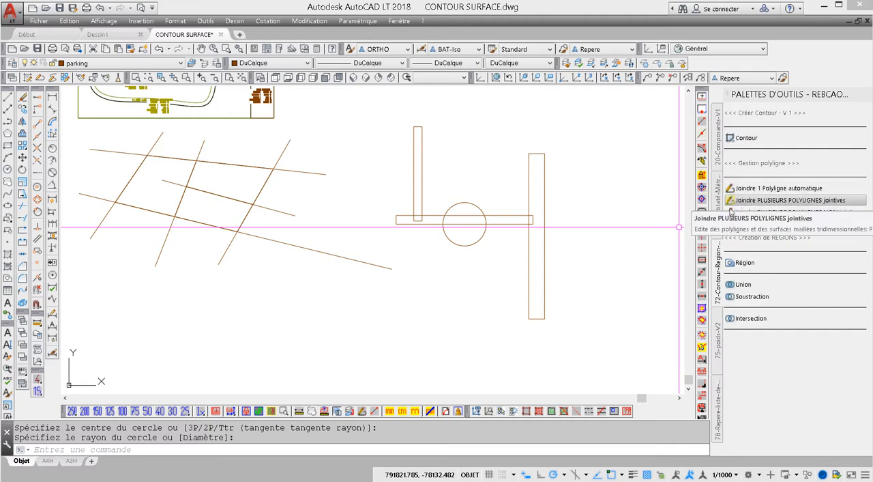
- Convert the three rectangles and the circle into regions
left_click(737, 263)
left_click(633, 126)
left_click(403, 274)
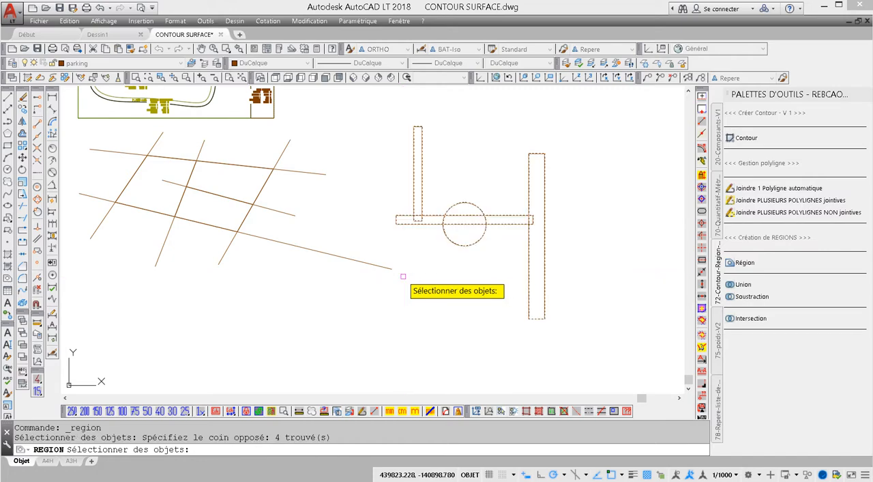
key("Return")
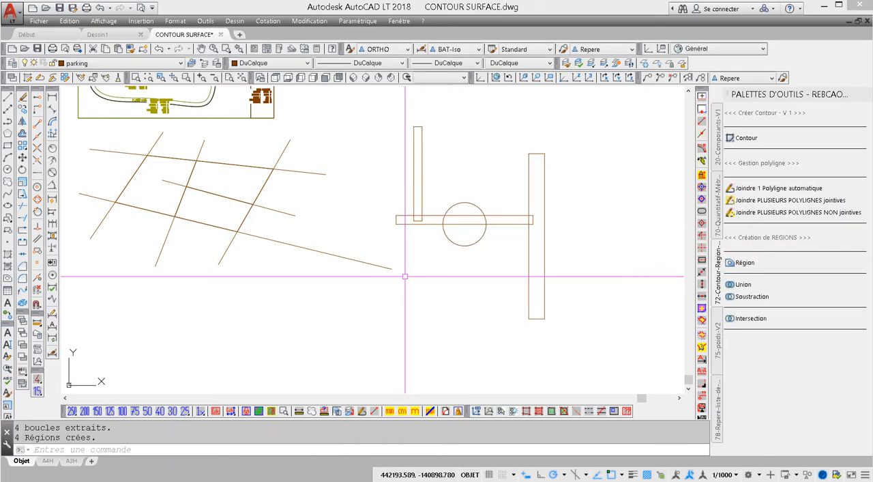
- Unite the four overlapping regions into a single outline
left_click(732, 285)
left_click(620, 312)
left_click(415, 170)
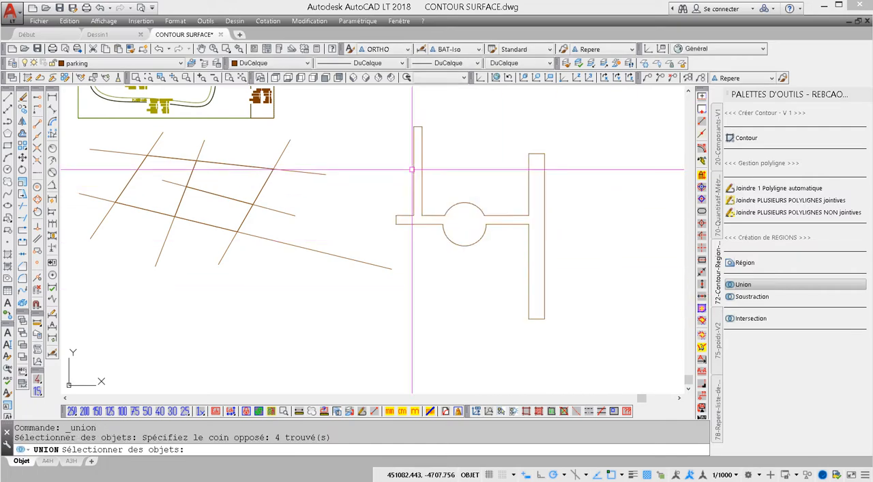
key("Return")
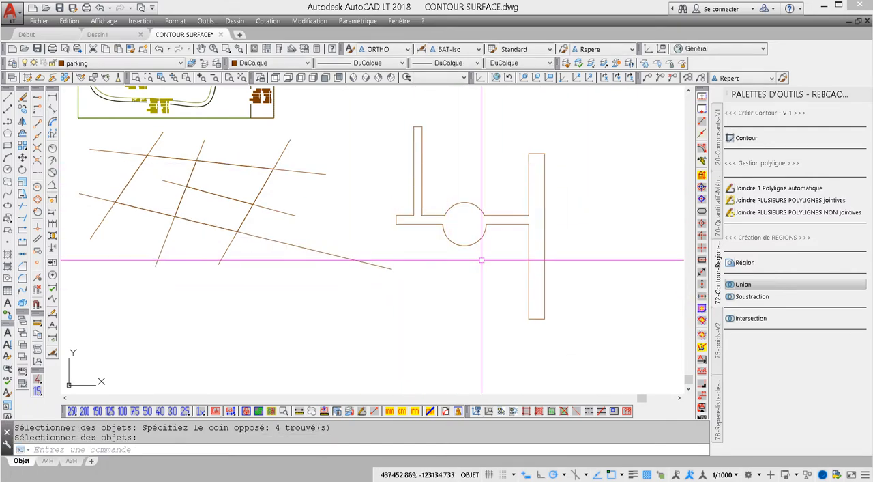
- Draw a large circle centred on the upper end of the united outline's right-hand upright bar
middle_click_drag(447, 256, 380, 286)
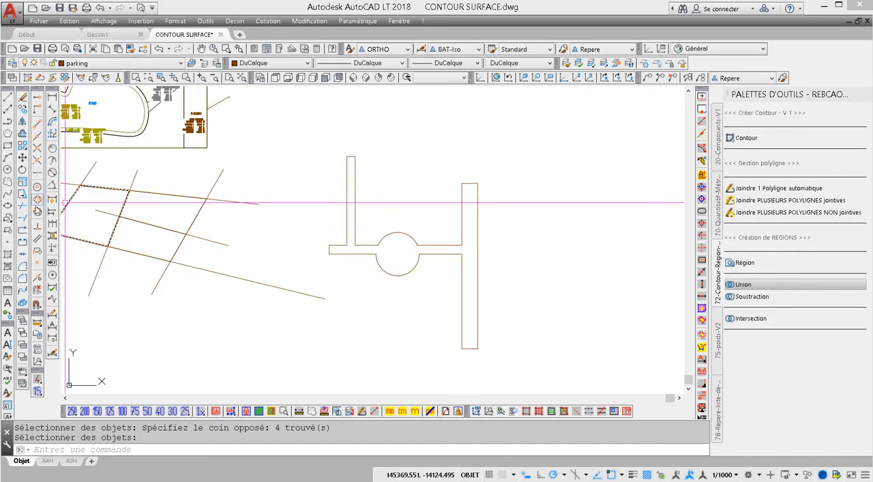
left_click(8, 170)
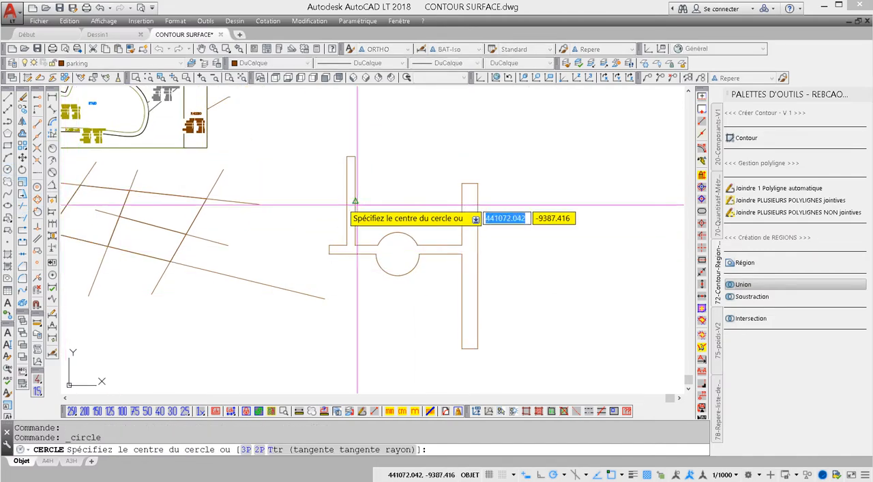
left_click(470, 185)
left_click(506, 147)
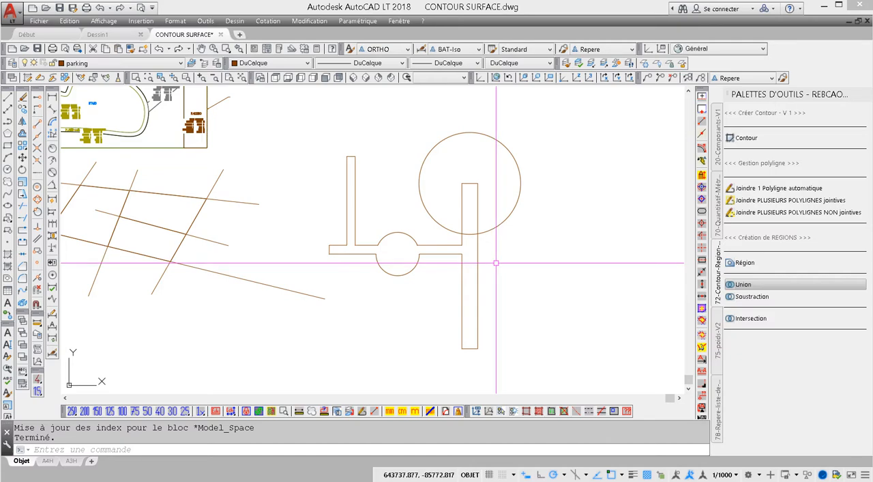
- Convert the large circle into a region and unite it with the existing outline
left_click(731, 265)
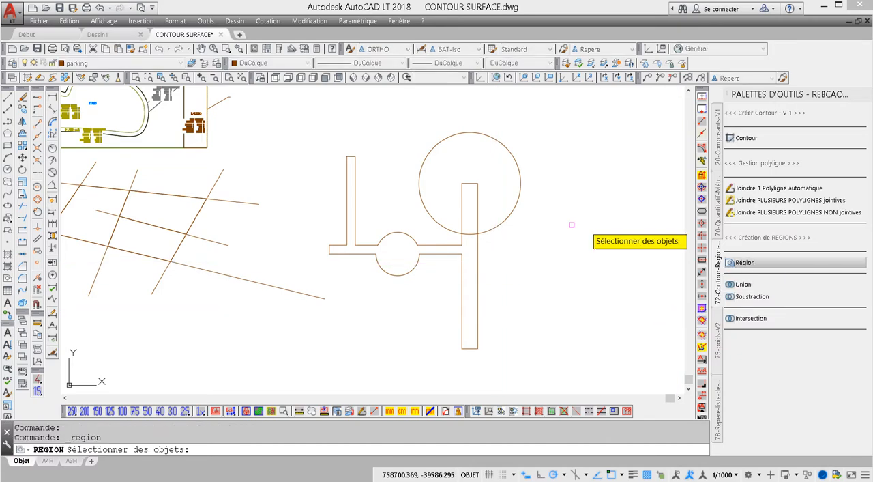
left_click(505, 221)
key("Return")
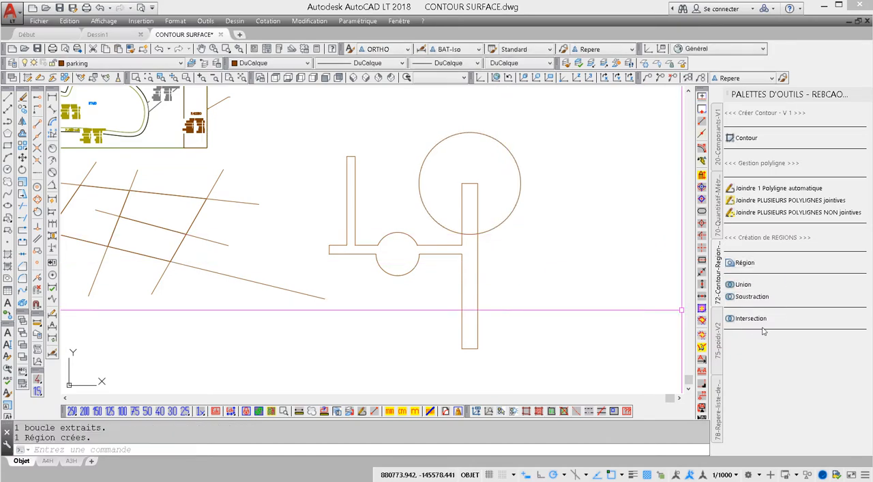
left_click(744, 284)
left_click(480, 204)
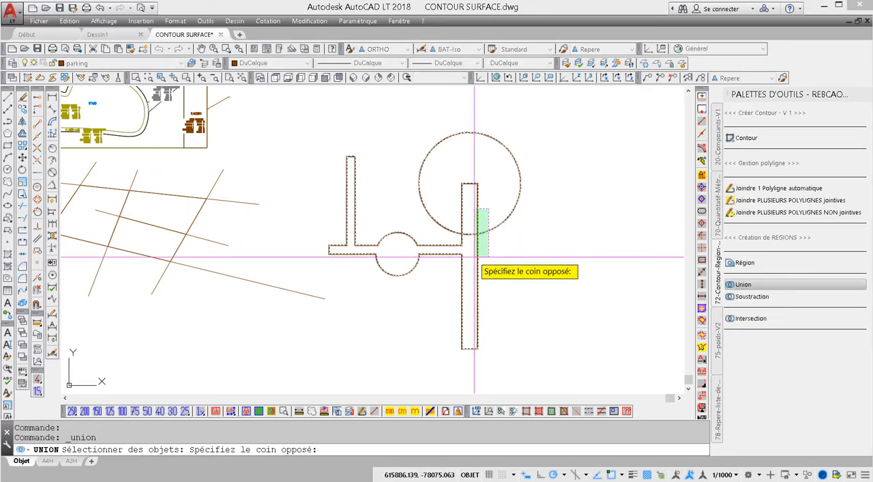
left_click(470, 261)
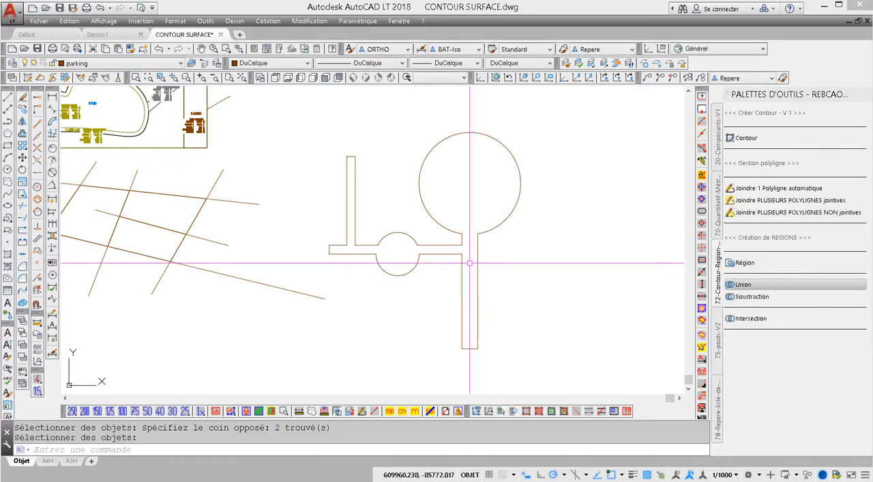
- Draw a roughly square rectangle inside the large circle and convert it into a region
left_click(7, 146)
left_click(446, 158)
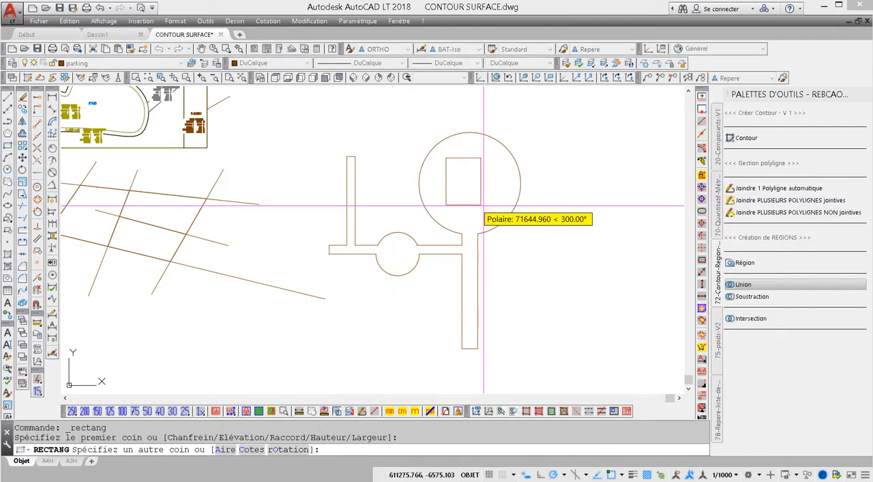
left_click(496, 209)
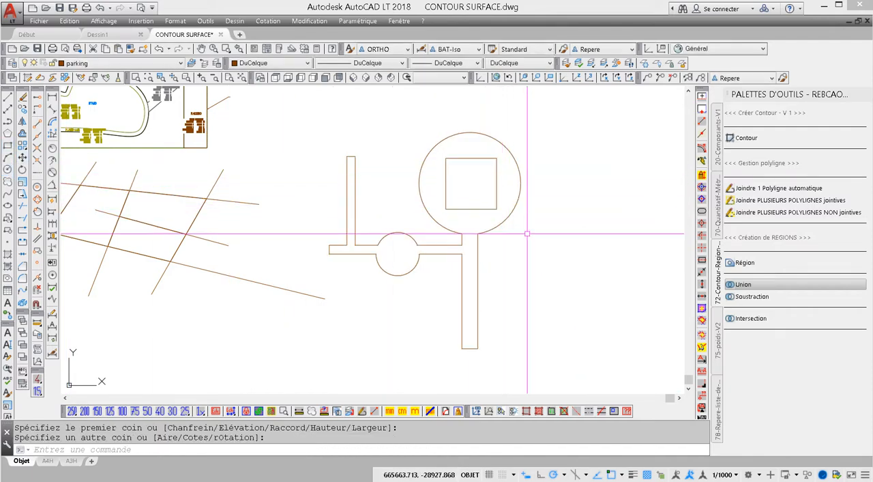
left_click(731, 263)
left_click(494, 206)
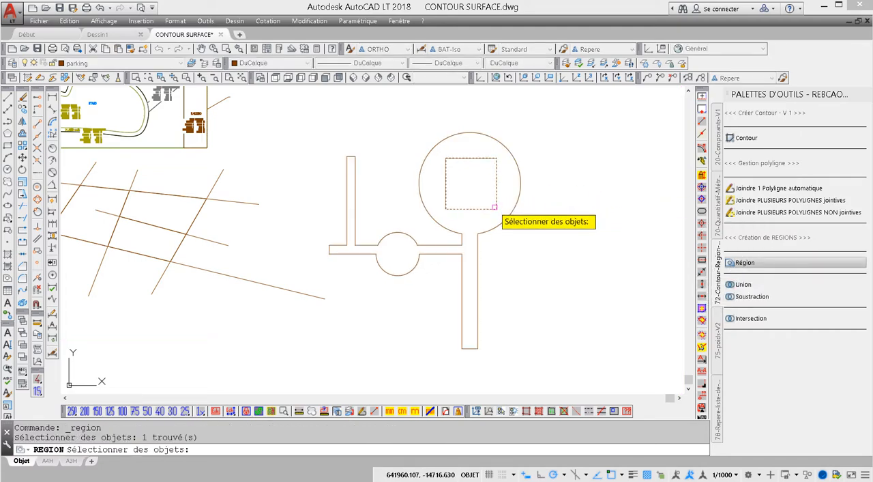
key("Return")
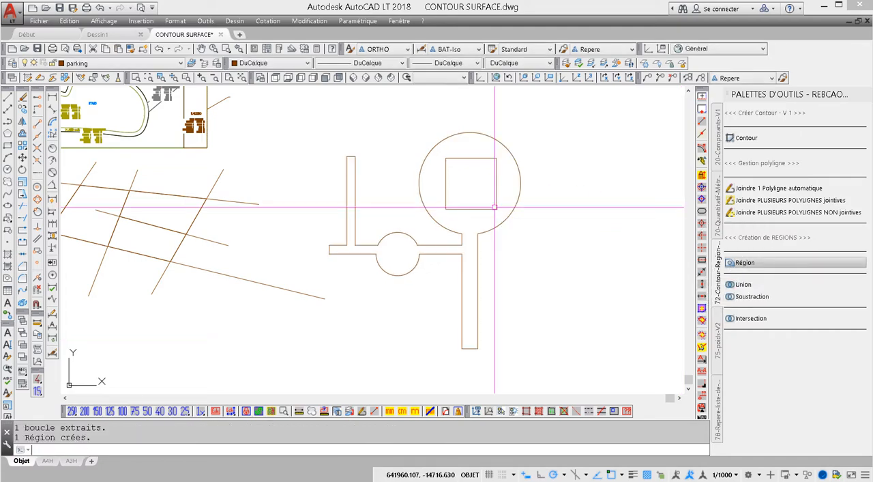
- Subtract the inner square region from the united outline to cut a square hole in the large circle
left_click(732, 286)
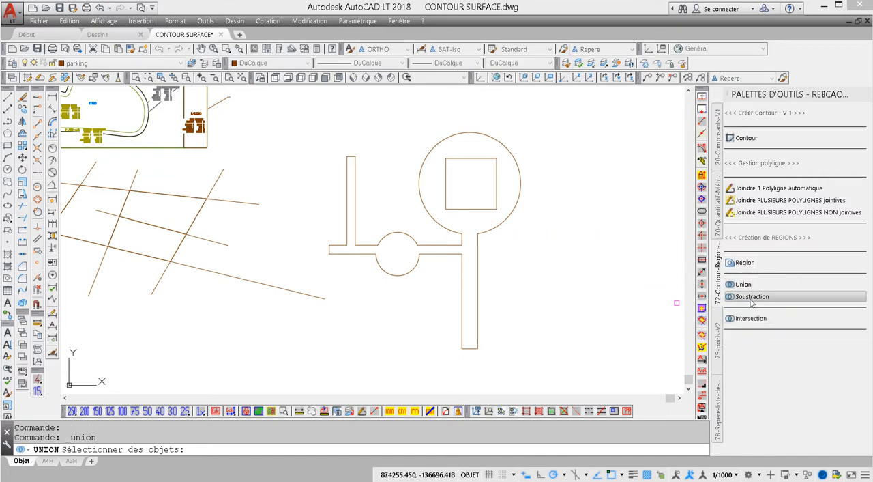
left_click(490, 228)
key("Return")
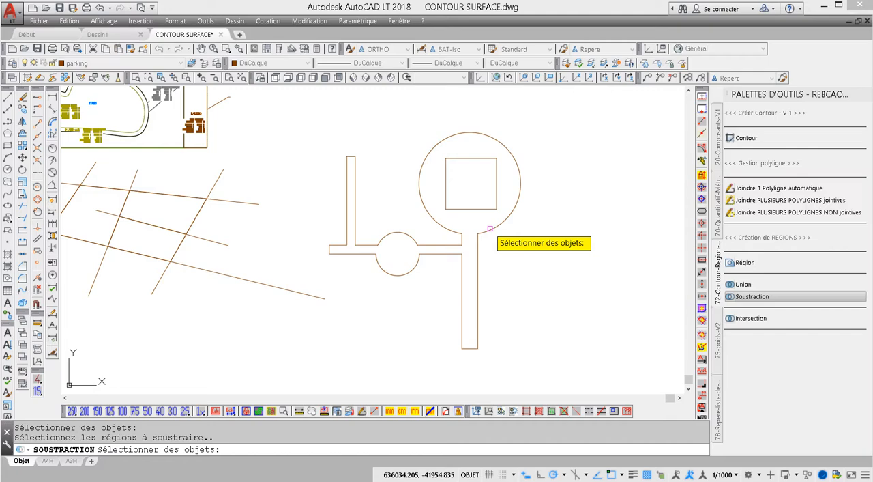
left_click(494, 208)
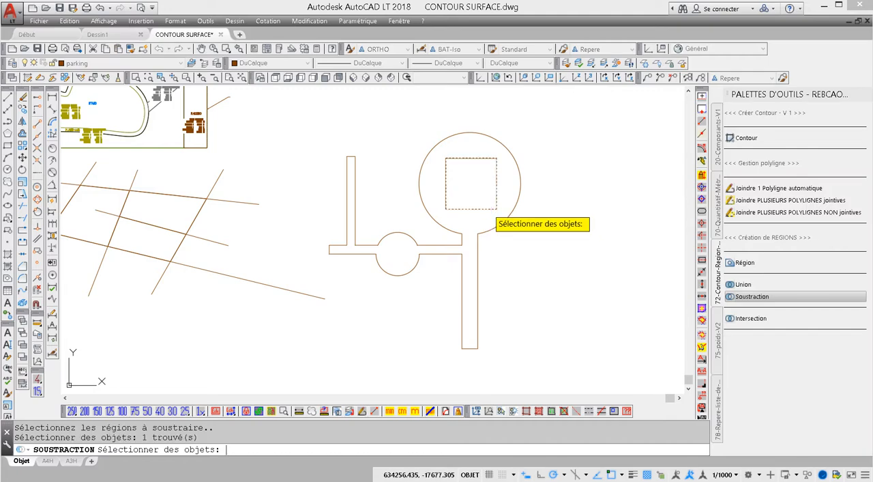
key("Return")
left_click(488, 210)
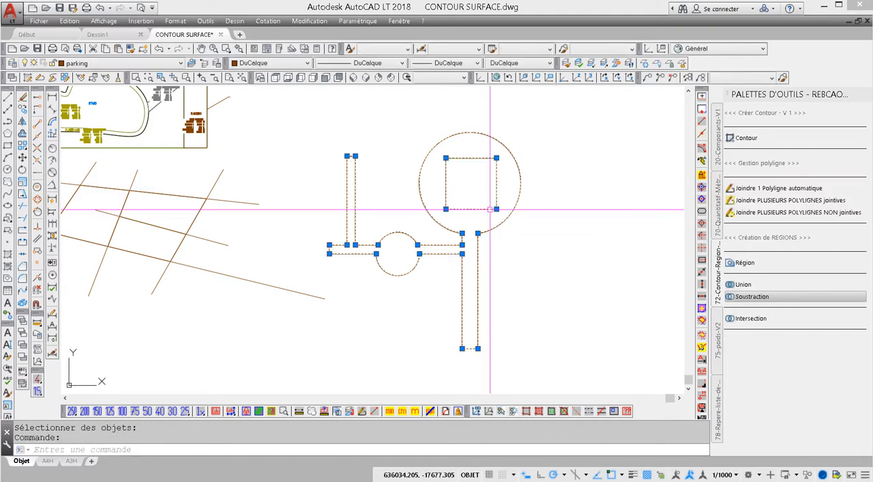
key("Escape")
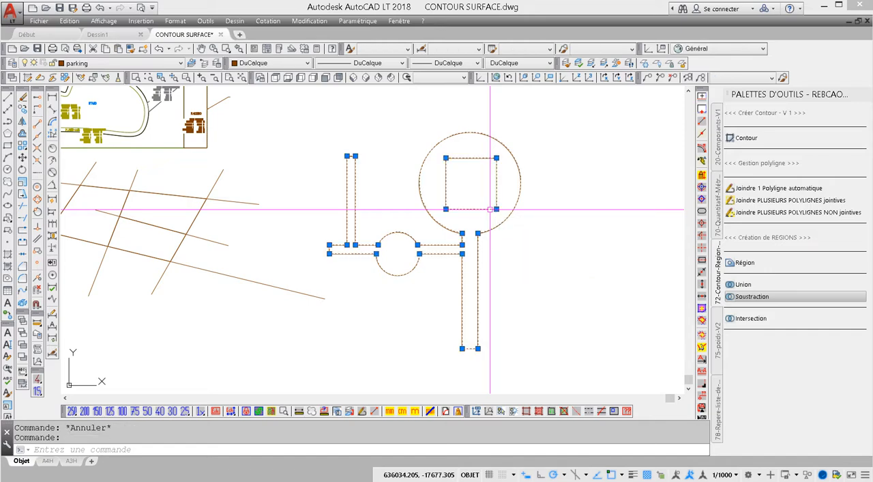
- Hatch the combined region with the SOLID pattern, selecting the region as the boundary object
left_click(8, 255)
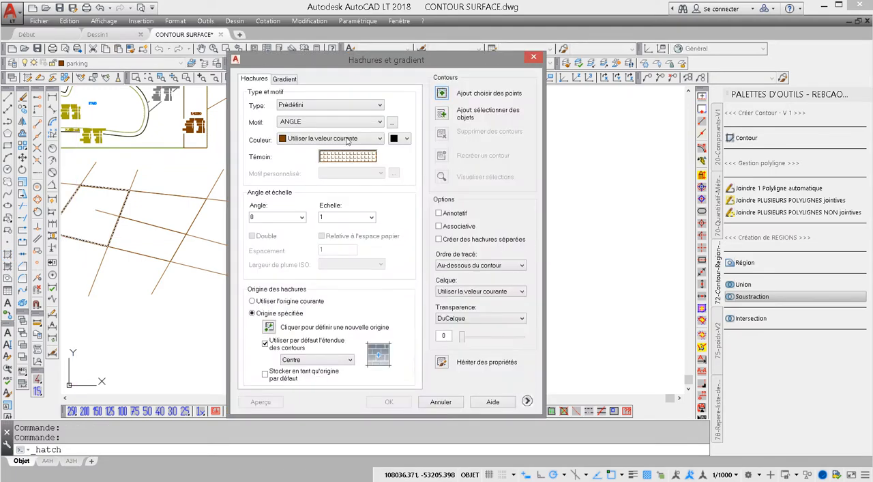
left_click(338, 122)
scroll(380, 139, "up", 1)
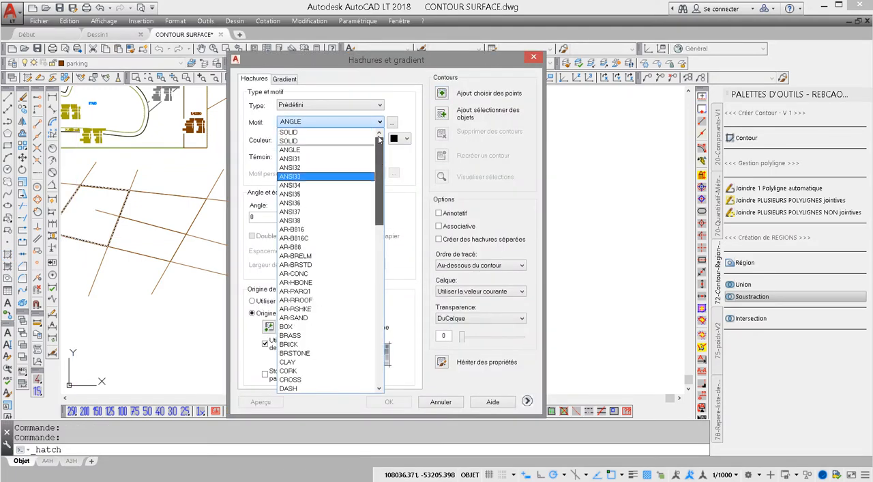
left_click(301, 134)
left_click(444, 116)
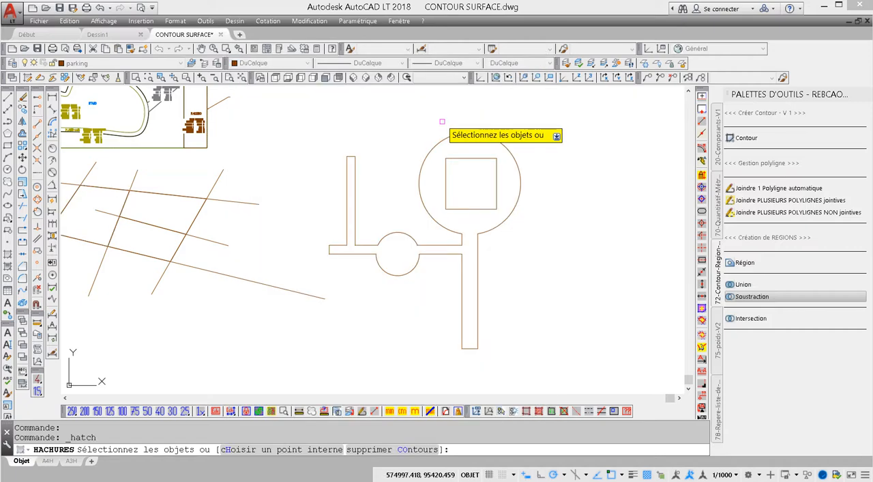
left_click(498, 118)
key("Return")
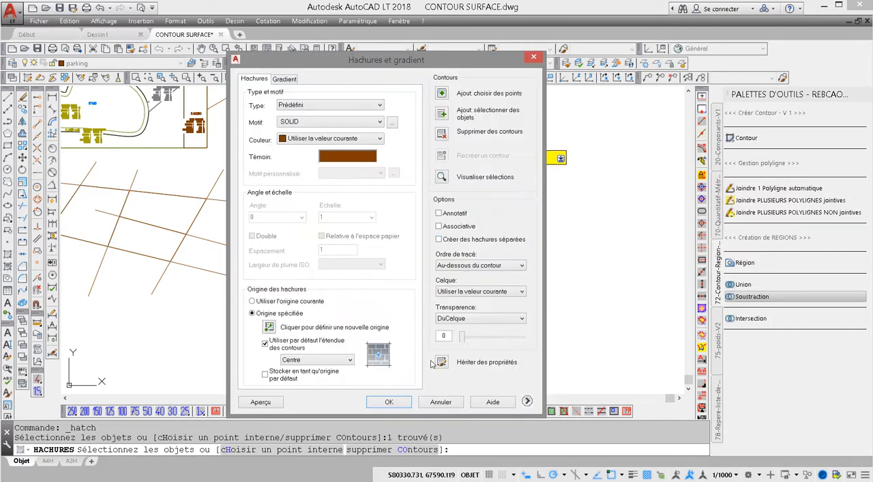
left_click(389, 402)
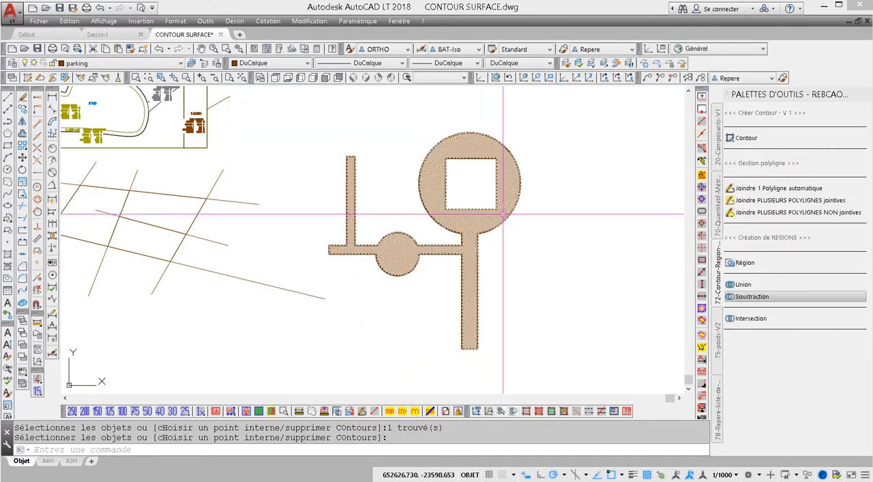
left_click(503, 214)
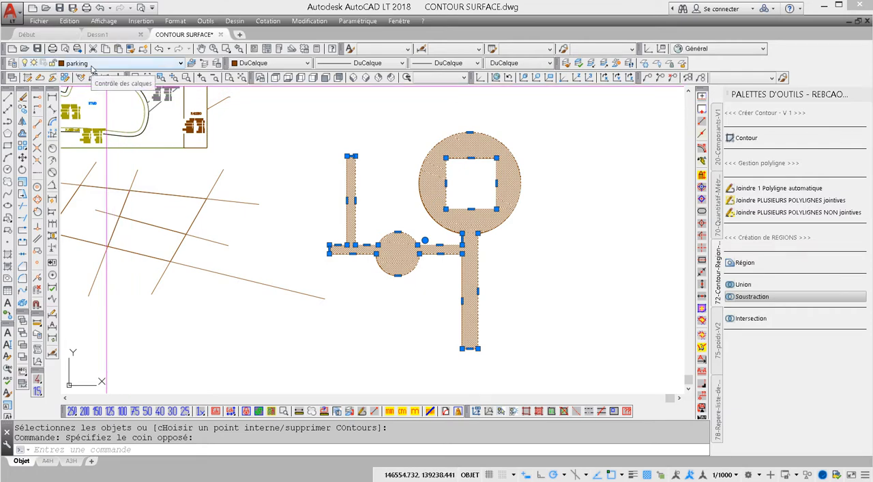
key("Escape")
key("Escape")
- Draw a circle with a radius of about 73000 in the empty area up and to the right of the hatched shape
middle_click_drag(513, 199, 512, 232)
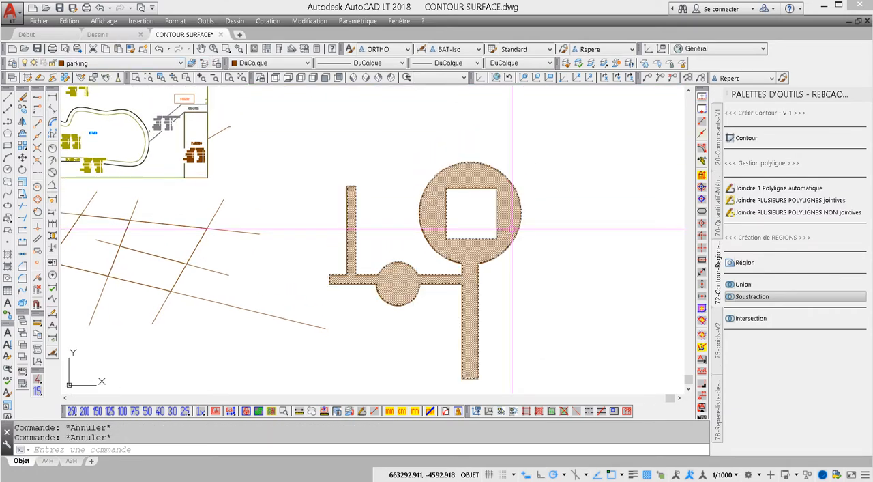
middle_click_drag(382, 140, 330, 172)
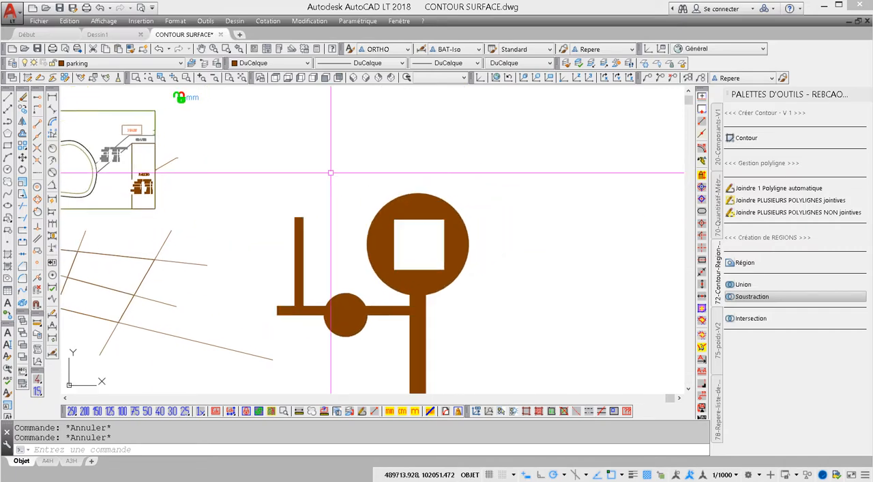
left_click(7, 169)
left_click(500, 152)
middle_click_drag(563, 170, 447, 179)
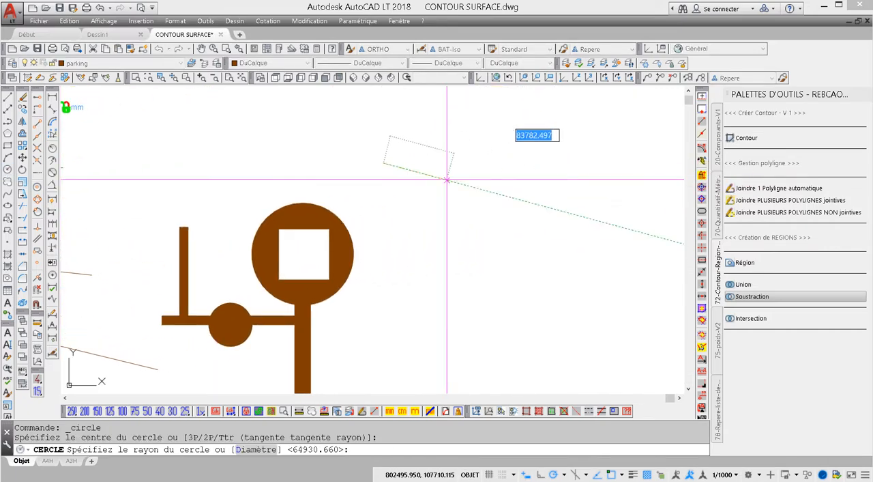
left_click(442, 164)
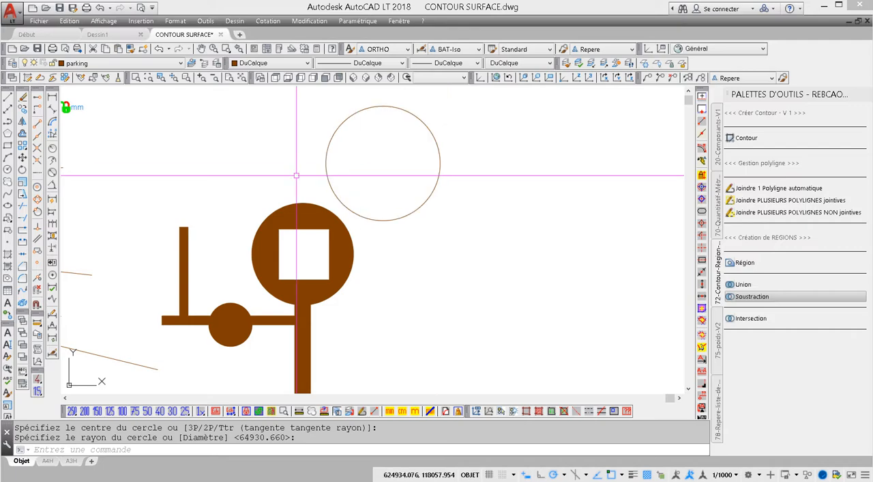
- Draw a smaller circle, radius about 45000, centred in the new circle and shift it slightly off-centre toward the lower right
left_click(9, 170)
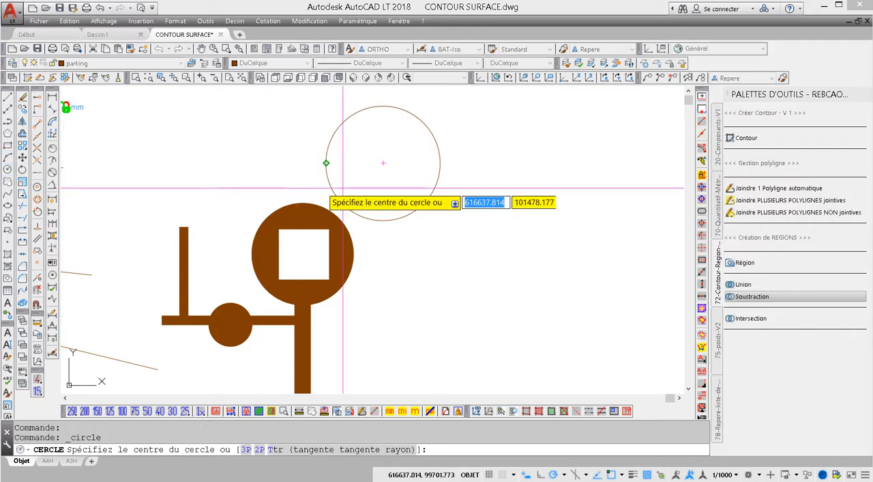
left_click(382, 163)
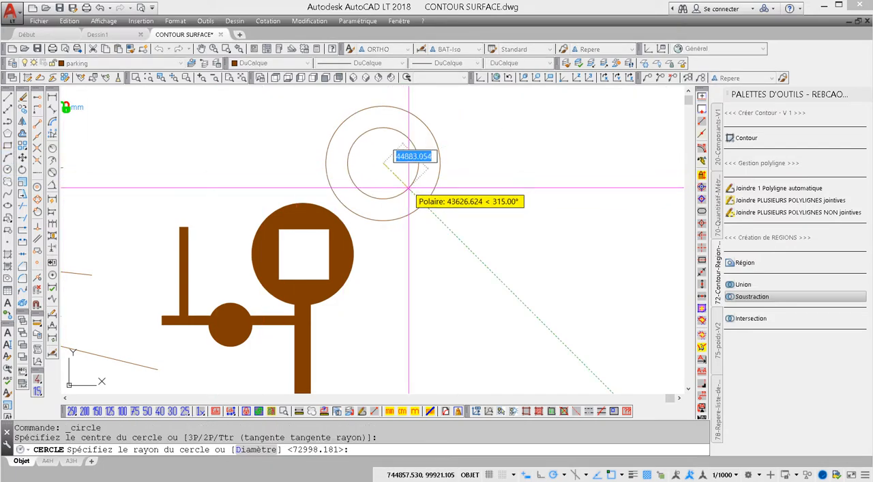
left_click(409, 188)
left_click(411, 180)
left_click_drag(411, 181, 419, 190)
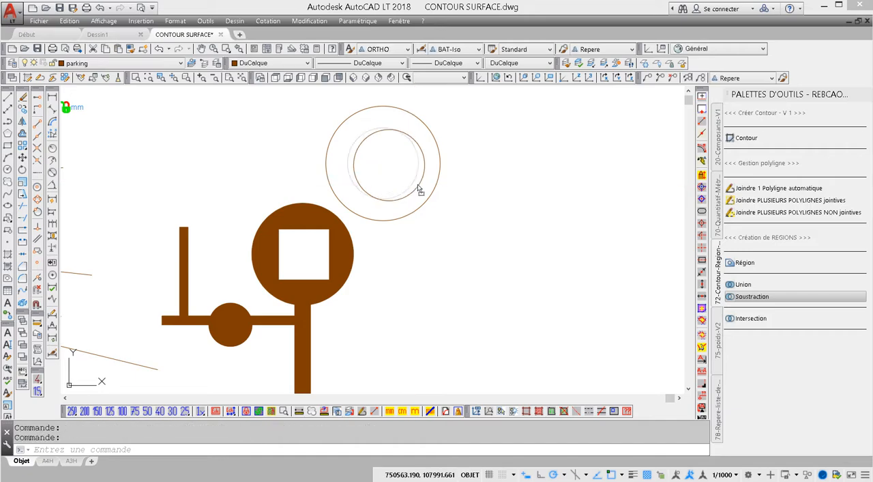
key("Escape")
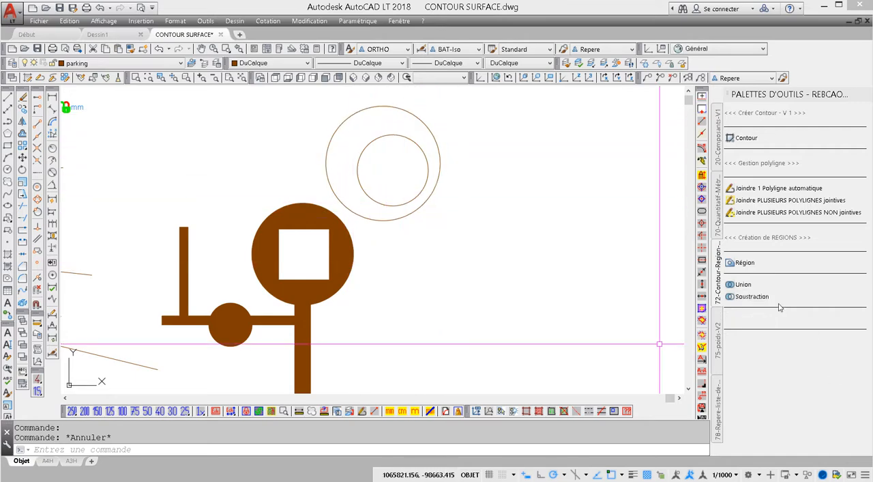
- Convert both new circles into regions and subtract the smaller one from the larger one
left_click(742, 263)
left_click(511, 120)
left_click(425, 196)
key("Return")
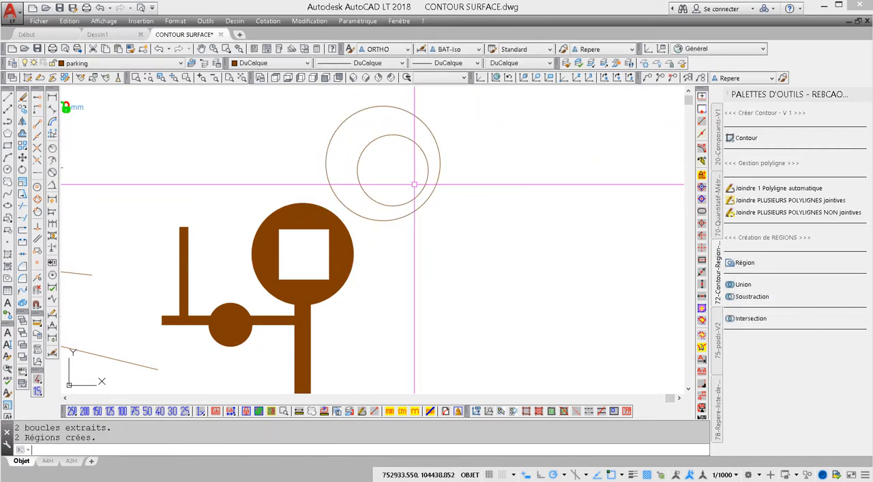
left_click(744, 296)
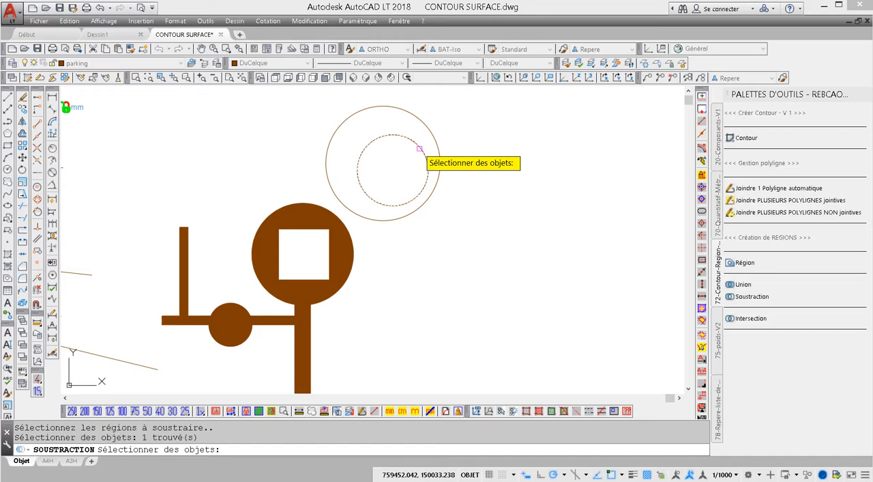
left_click(420, 148)
key("Return")
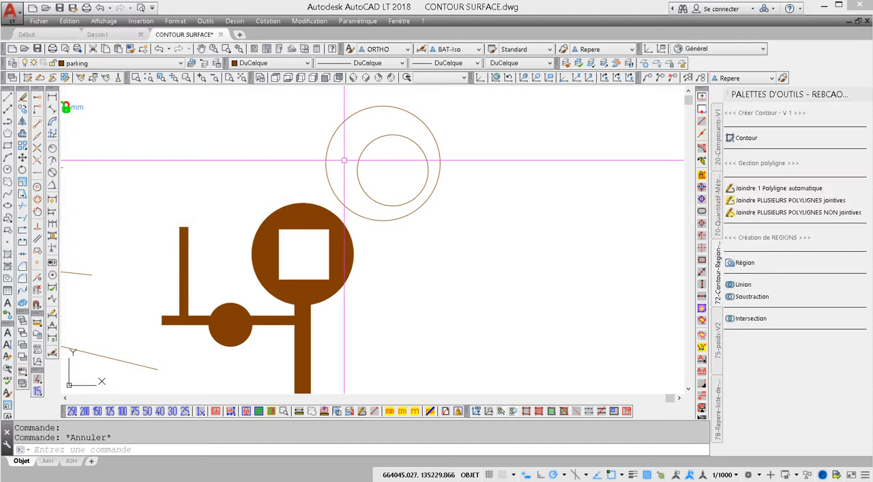
- Unite the ring-shaped region with the outline region and check the result by selecting the combined object
left_click(740, 283)
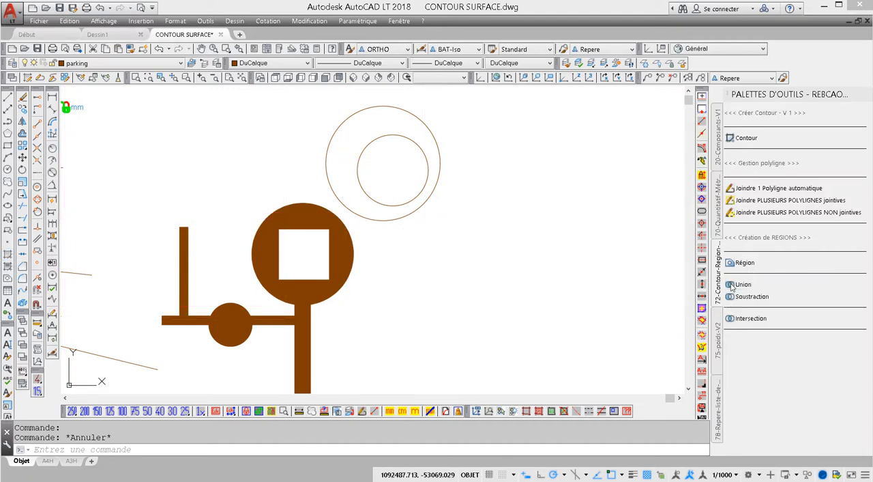
left_click(338, 288)
left_click(369, 219)
key("Return")
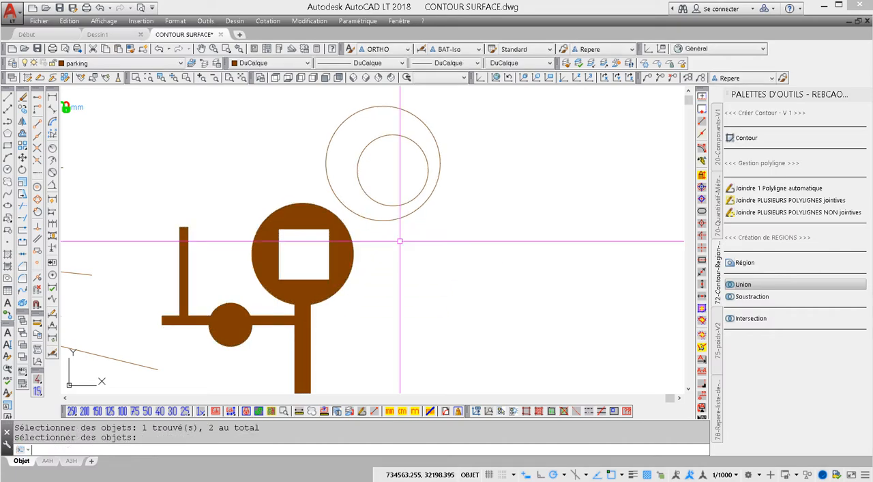
middle_click_drag(406, 254, 451, 264)
left_click(399, 263)
left_click(395, 256)
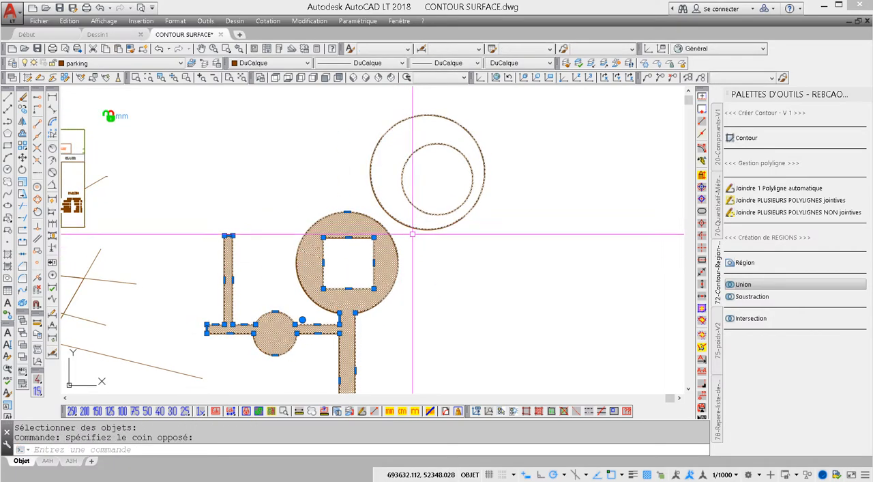
key("Escape")
left_click(411, 227)
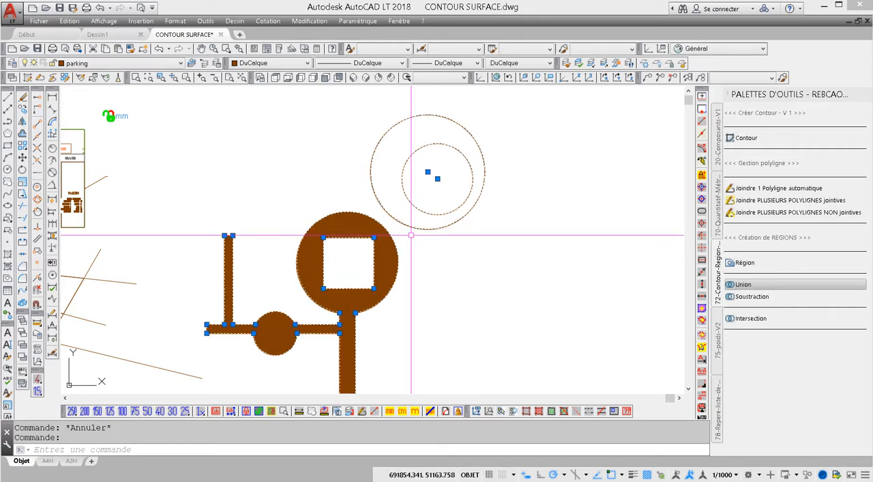
key("Escape")
- Erase the solid hatch from the original outline
left_click(383, 251)
left_click(383, 255)
key("Delete")
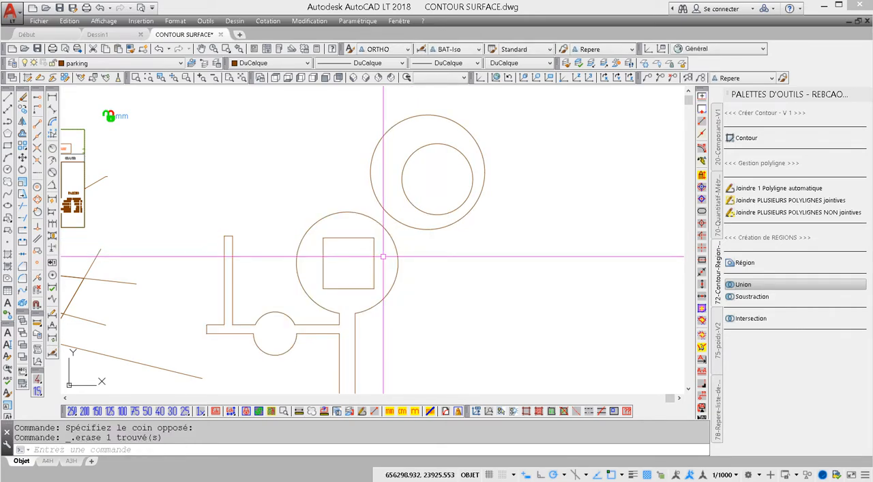
- Hatch the whole combined region, including the separate ring, with the SOLID pattern
middle_click_drag(388, 248, 377, 211)
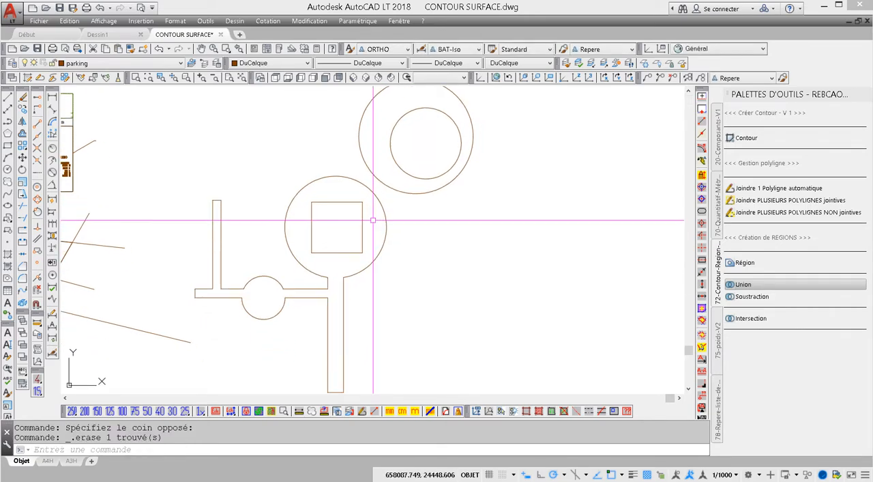
left_click(8, 254)
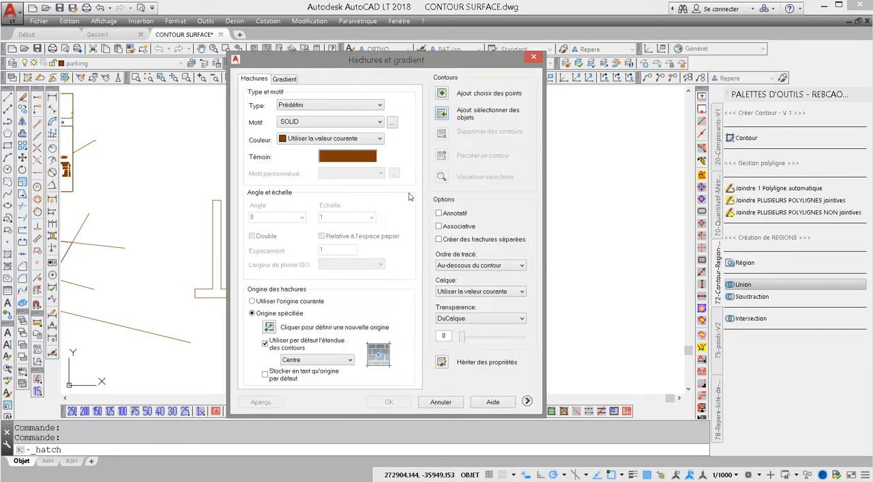
left_click(440, 113)
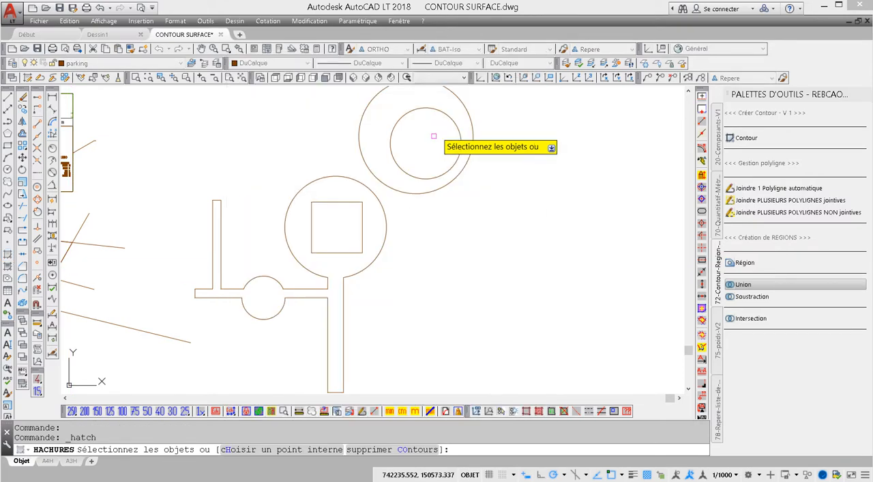
left_click(425, 193)
key("Return")
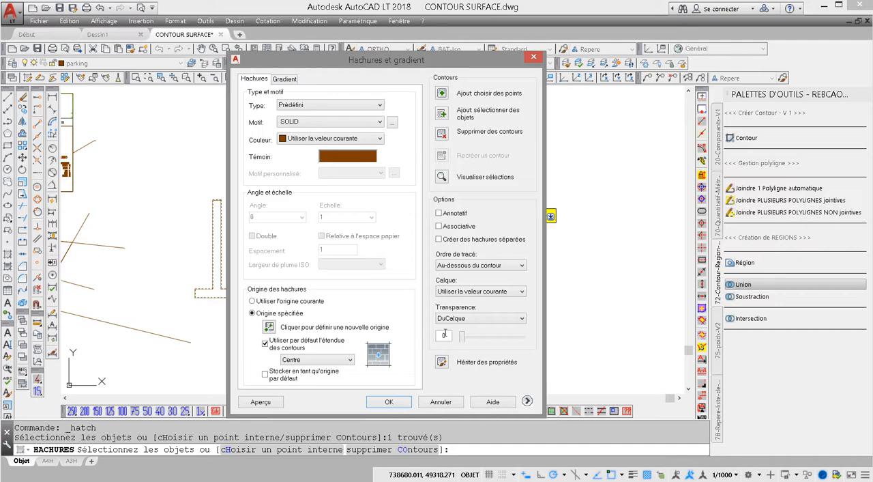
left_click(389, 401)
scroll(451, 355, "down", 3)
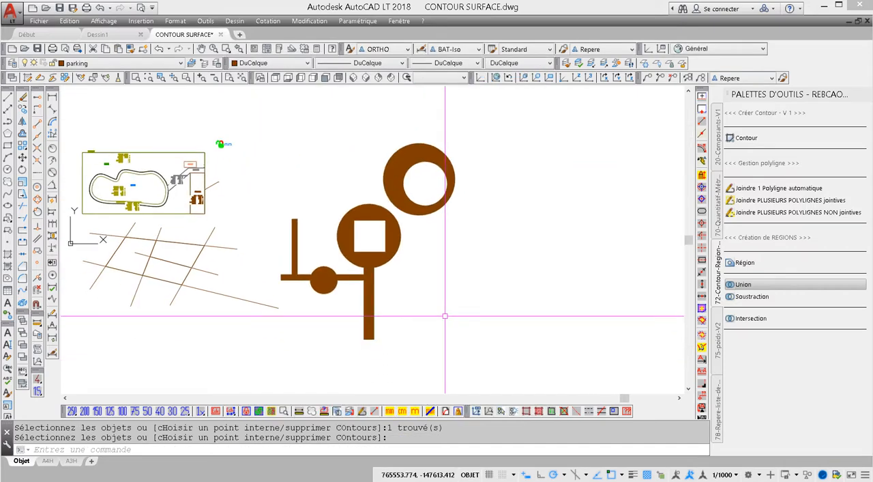
middle_click_drag(459, 304, 465, 294)
key("Escape")
key("Escape")
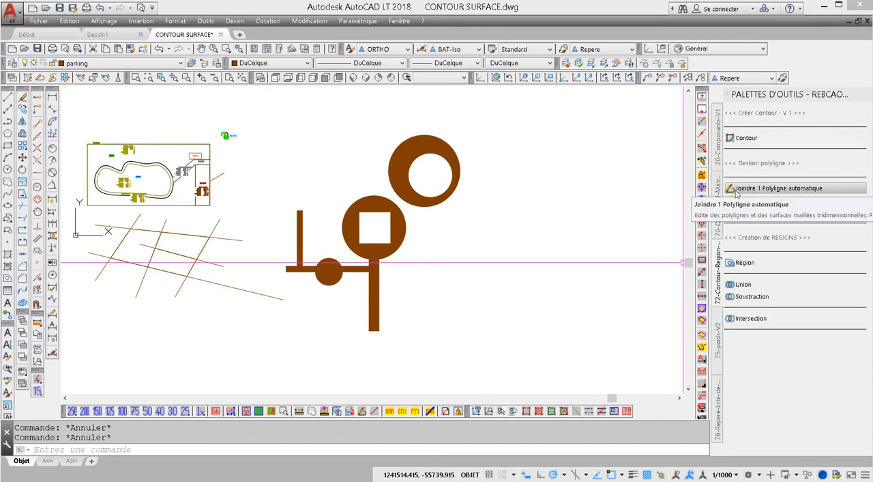
- Draw a horizontal rectangle in the empty area beside the hatched regions
mouse_move(392, 236)
middle_mouse_down()
mouse_move(183, 232)
mouse_move(104, 212)
mouse_move(231, 223)
middle_mouse_up()
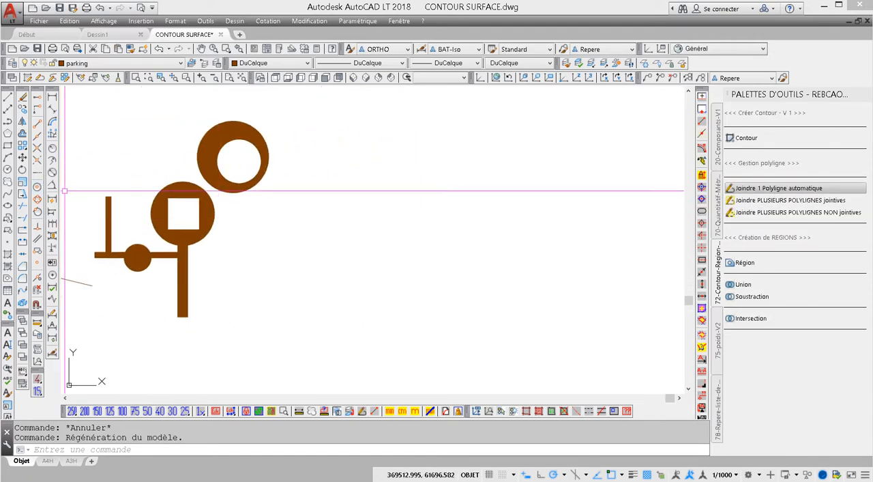
left_click(7, 146)
left_click(304, 171)
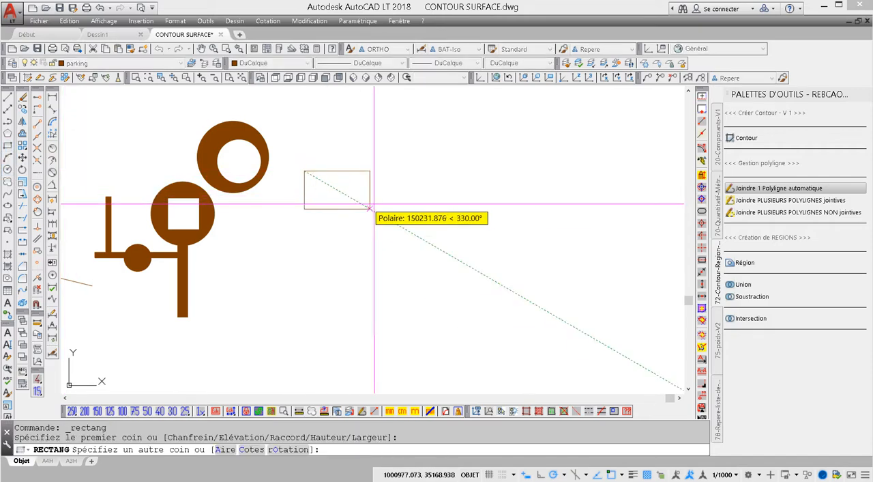
key("Return")
key("Escape")
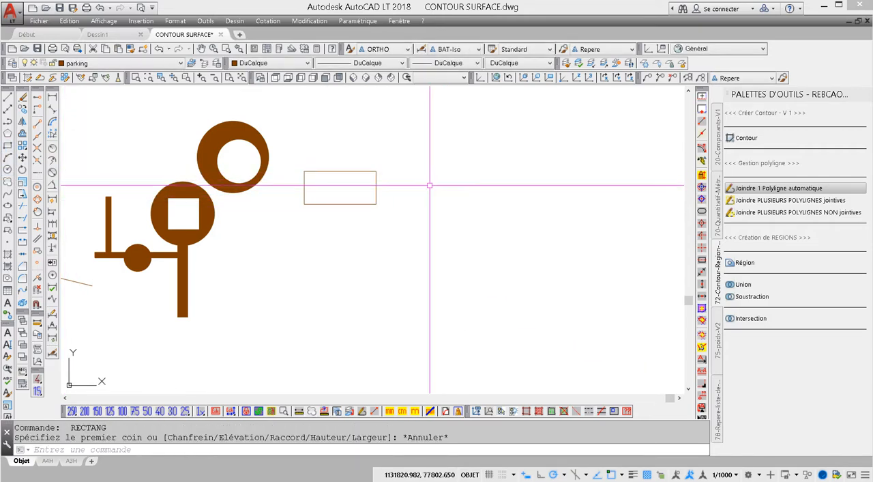
- Fillet all four corners of the rectangle polyline with a radius of 8000
scroll(336, 175, "up", 2)
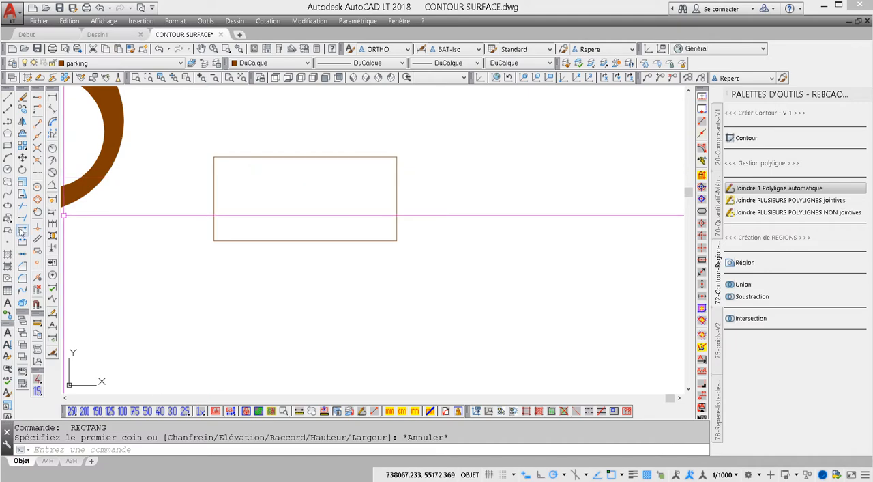
left_click(23, 279)
right_click(238, 201)
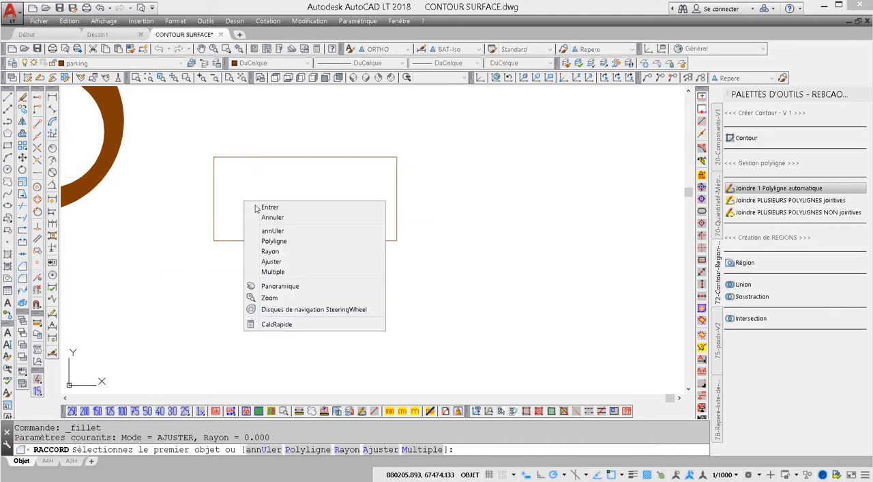
left_click(290, 250)
left_click(300, 185)
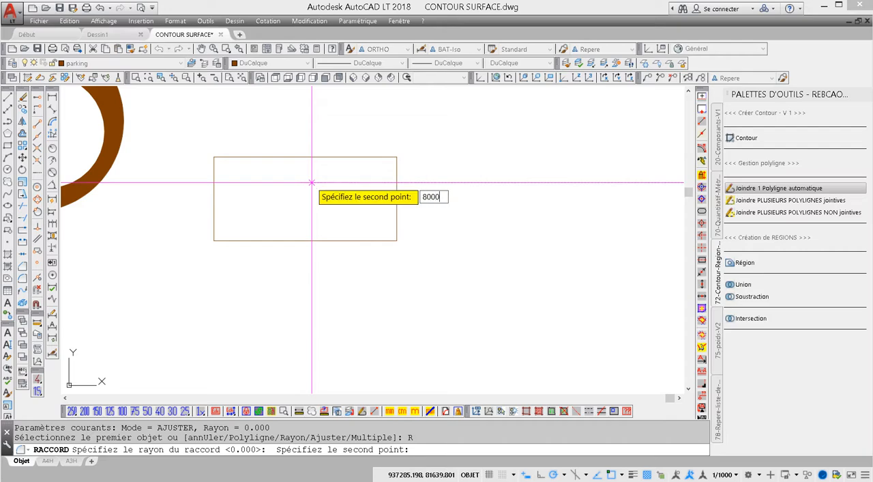
key("Return")
right_click(358, 162)
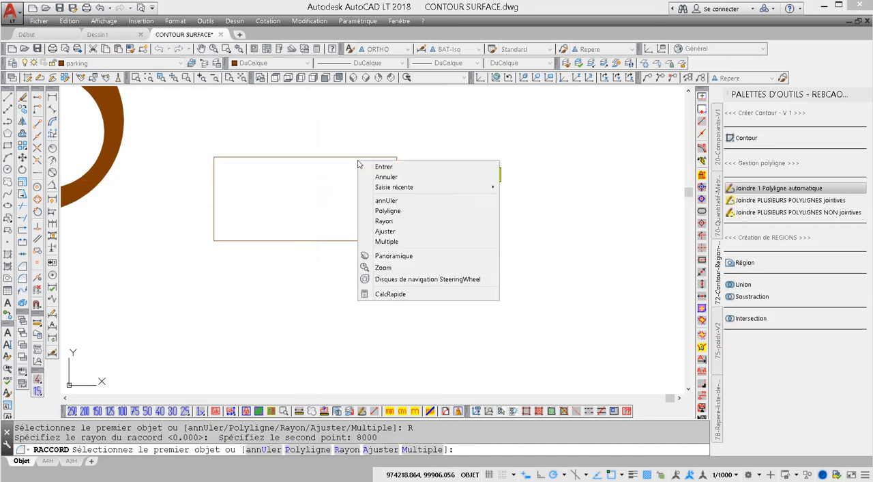
left_click(395, 211)
left_click(396, 233)
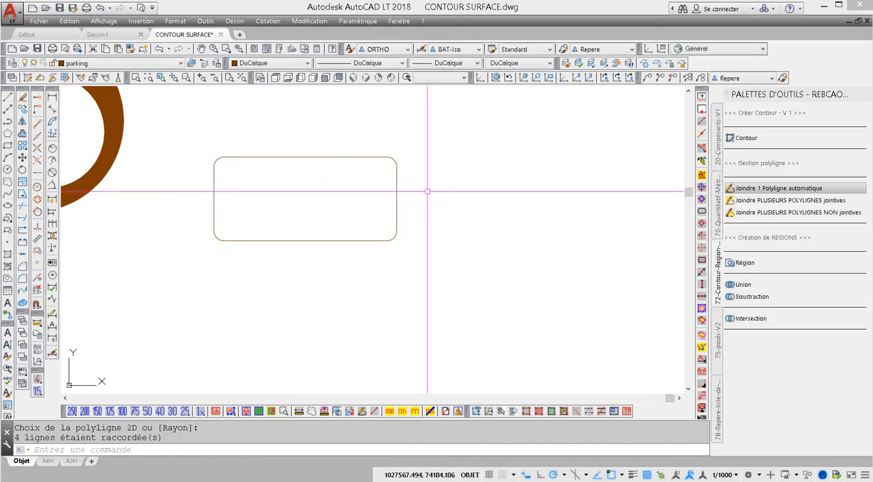
key("Escape")
- Explode the rounded rectangle and erase its four corner arcs
left_click(219, 164)
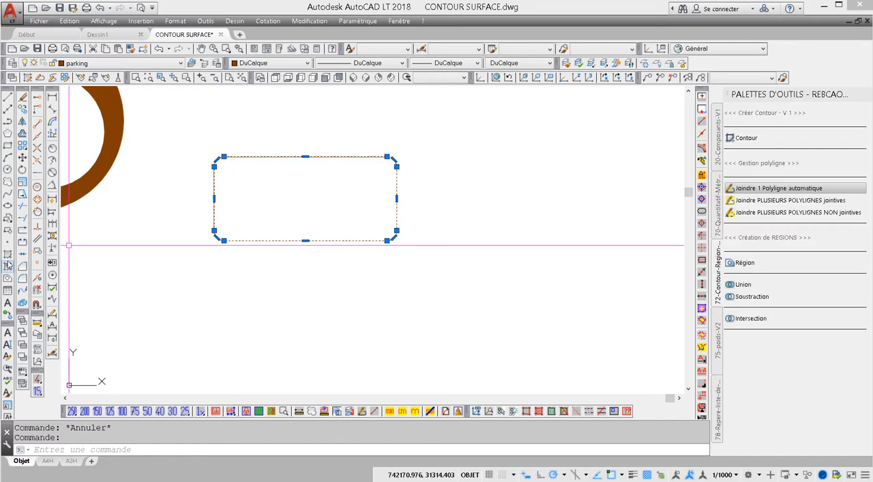
left_click(23, 304)
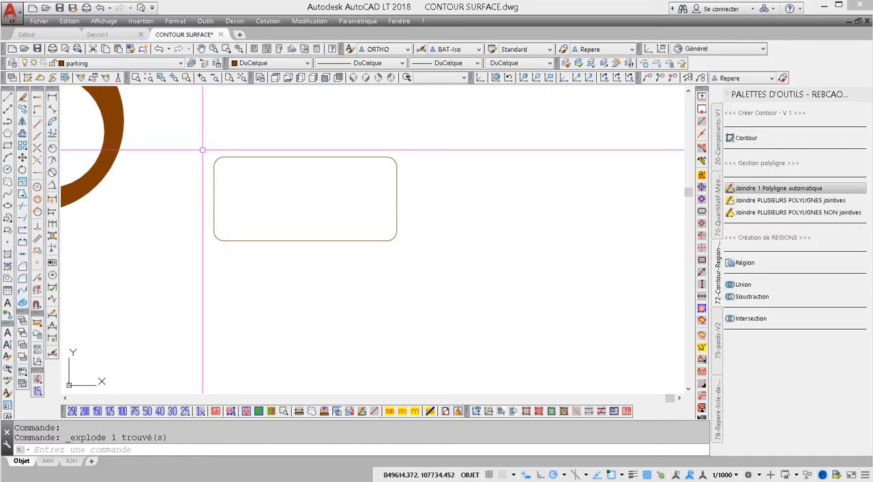
left_click(222, 160)
left_click(373, 142)
left_click(399, 200)
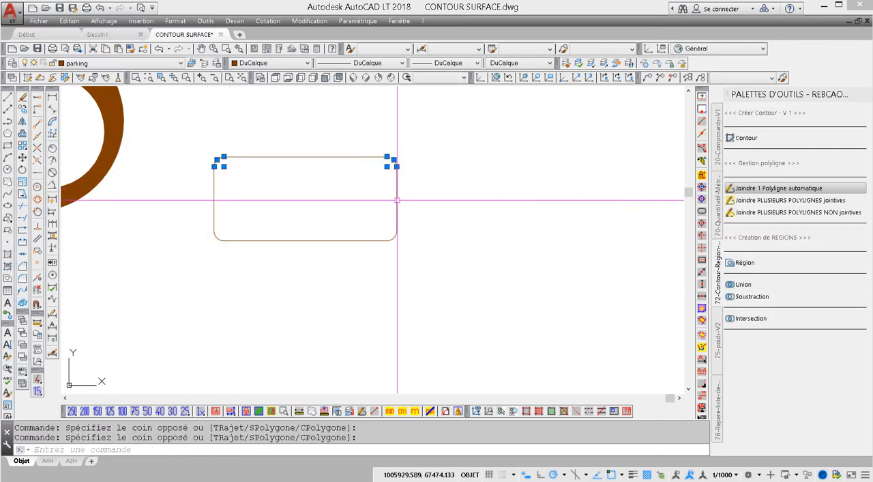
left_click(359, 209)
left_click(403, 252)
left_click(206, 224)
left_click(238, 252)
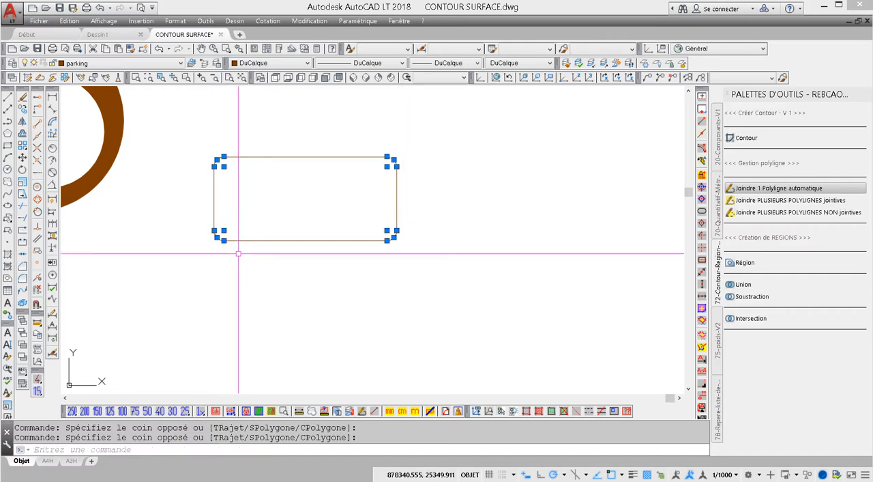
key("Delete")
- Copy the four remaining rectangle lines to five other places in the empty area around them
scroll(235, 240, "down", 2)
middle_click_drag(232, 233, 193, 184)
left_click(175, 131)
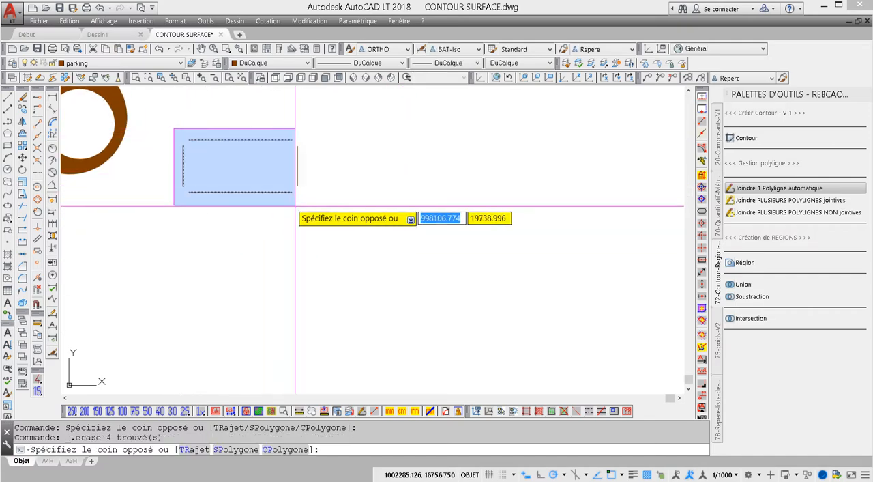
left_click(301, 203)
left_click(12, 110)
left_click(292, 192)
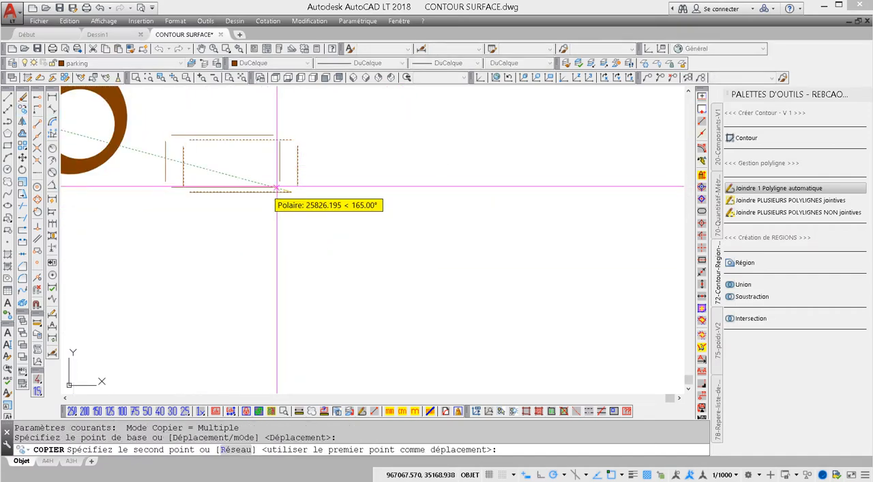
left_click(464, 167)
left_click(560, 248)
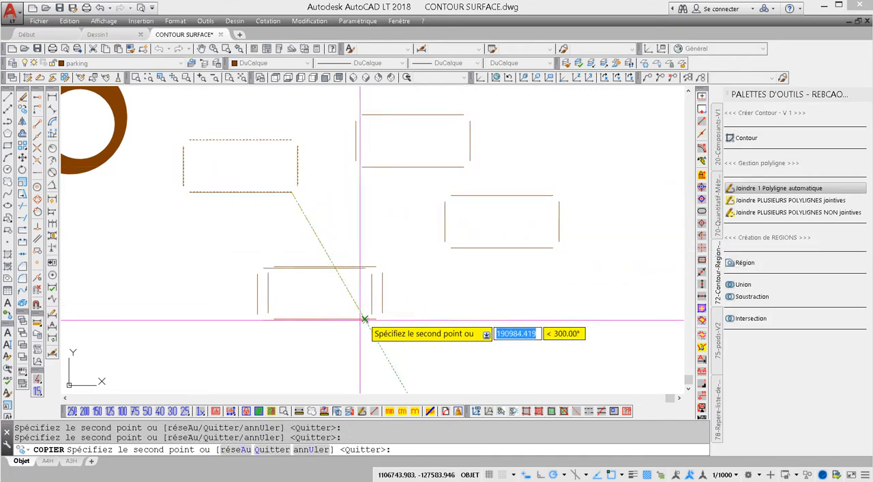
left_click(383, 318)
left_click(582, 355)
left_click(645, 157)
middle_click_drag(632, 170, 586, 176)
key("Escape")
key("Escape")
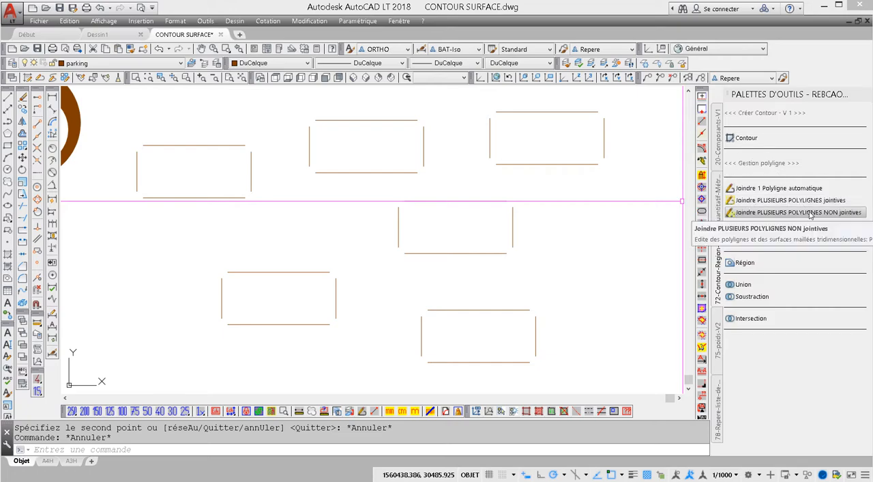
left_click(810, 215)
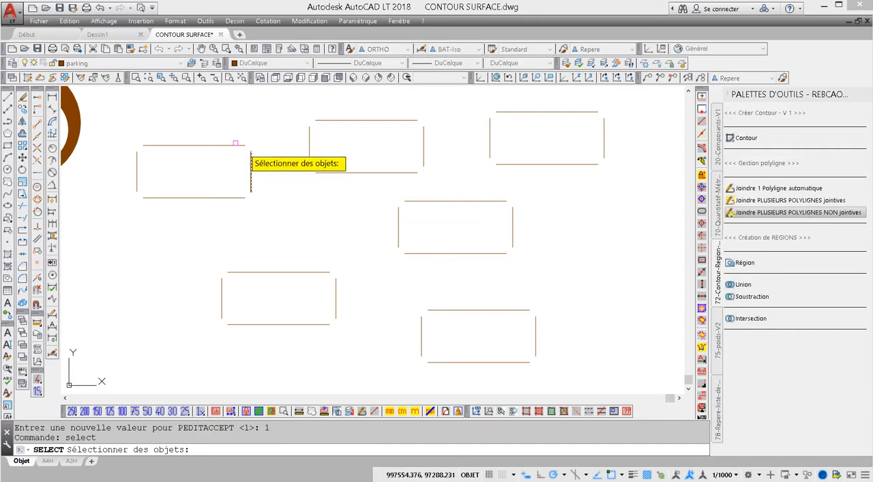
left_click(113, 100)
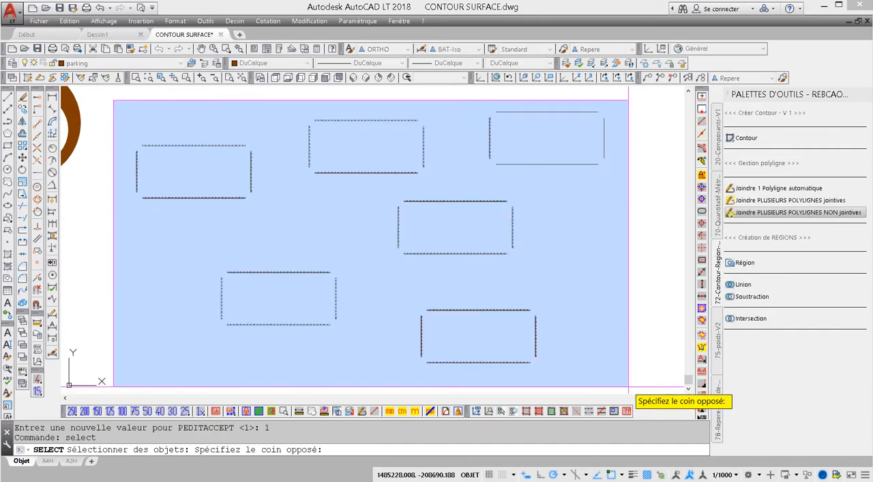
left_click(635, 384)
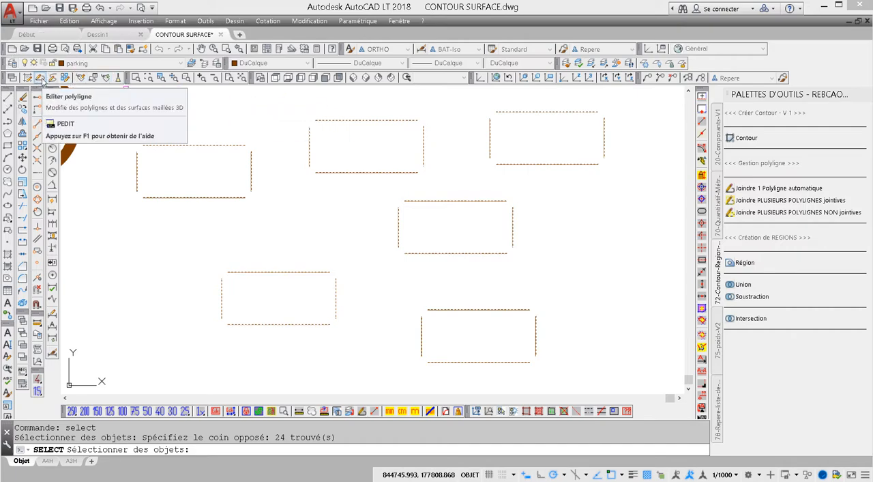
- Examine the command string in the properties of the tool that joins several non-touching polylines
right_click(760, 212)
left_click(792, 279)
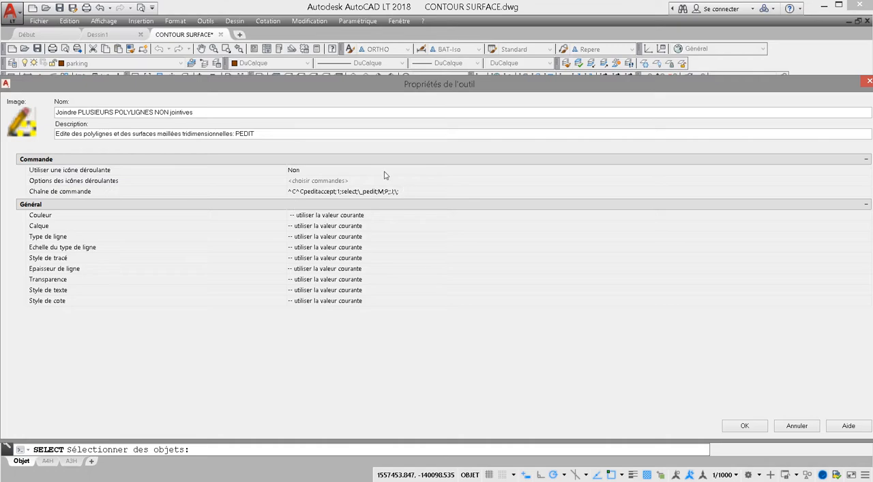
left_click(744, 425)
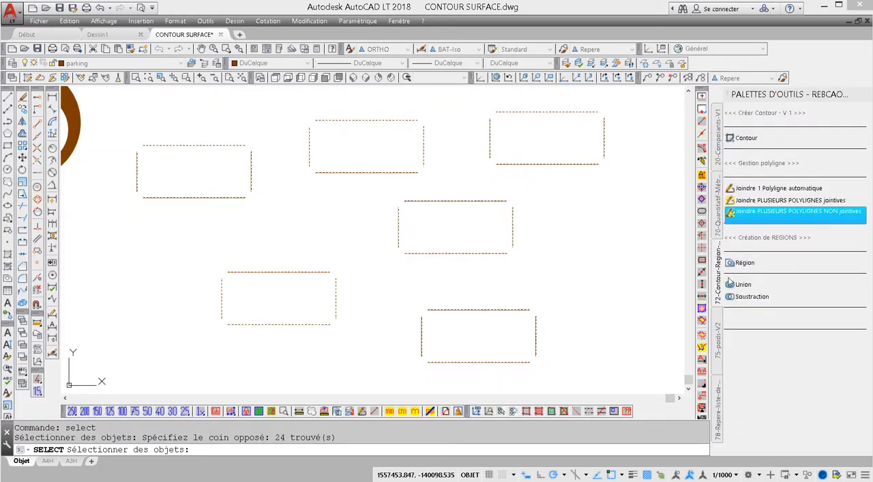
- Try to join the lines of all six open rectangles with the non-touching polyline join, using an approximation distance of 9000
left_click(747, 213)
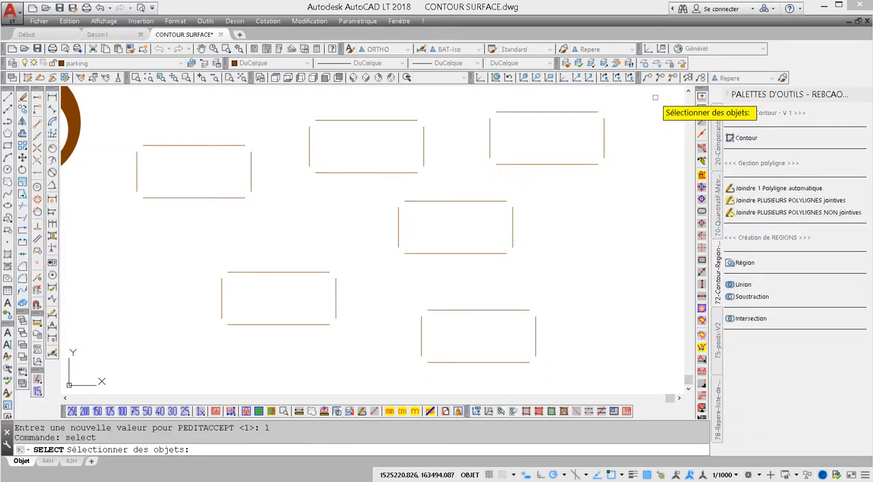
left_click(650, 93)
left_click(128, 373)
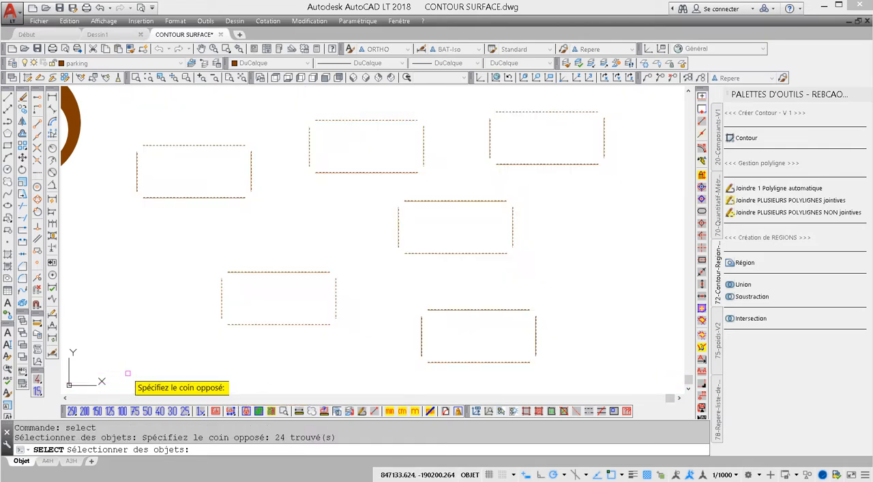
key("Return")
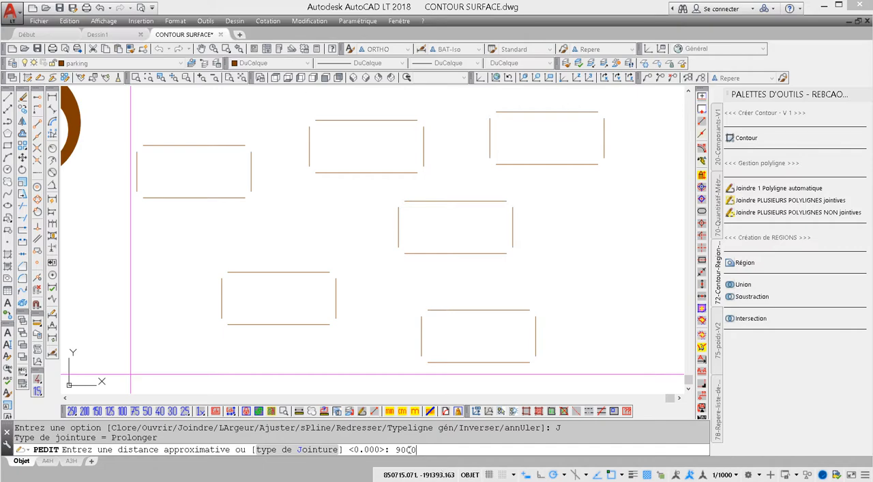
key("ctrl")
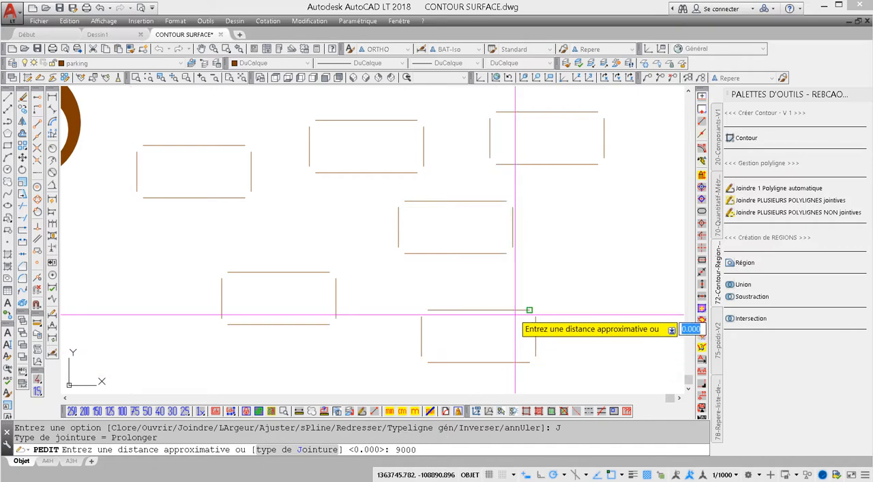
key("Return")
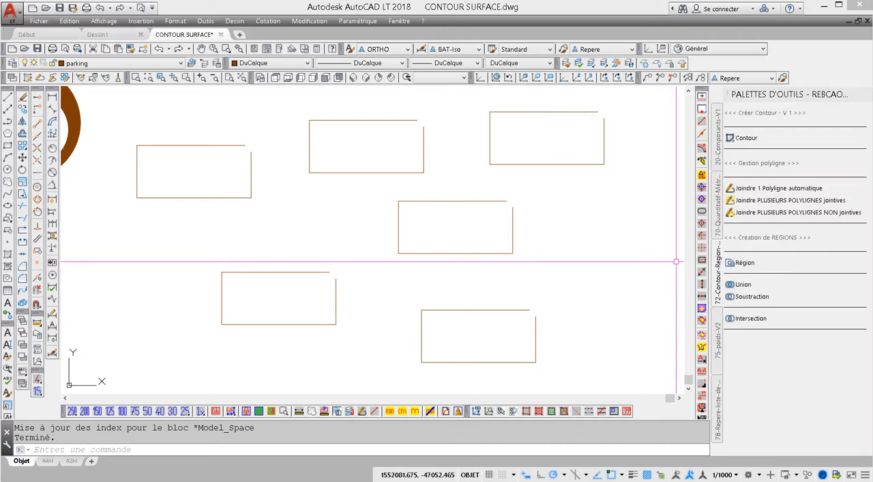
left_click(785, 200)
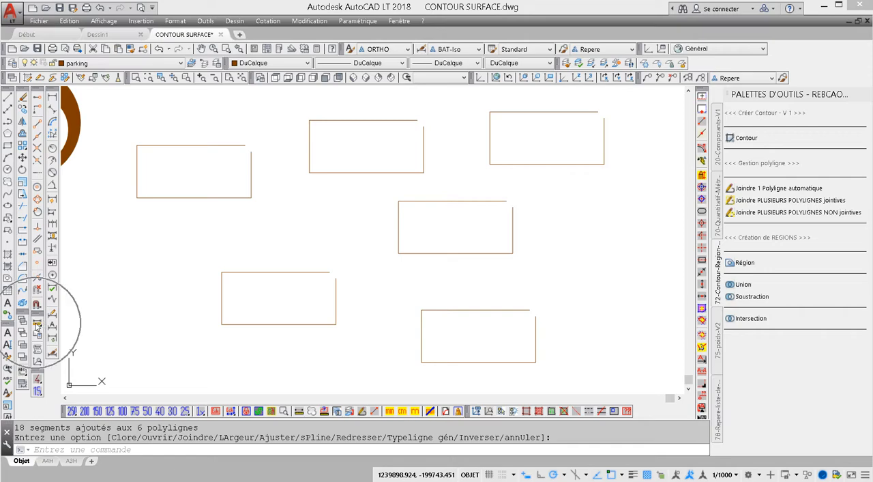
- Measure the diagonal gap between the line ends at the open corner of one joined rectangle
scroll(511, 210, "up", 2)
scroll(486, 229, "up", 4)
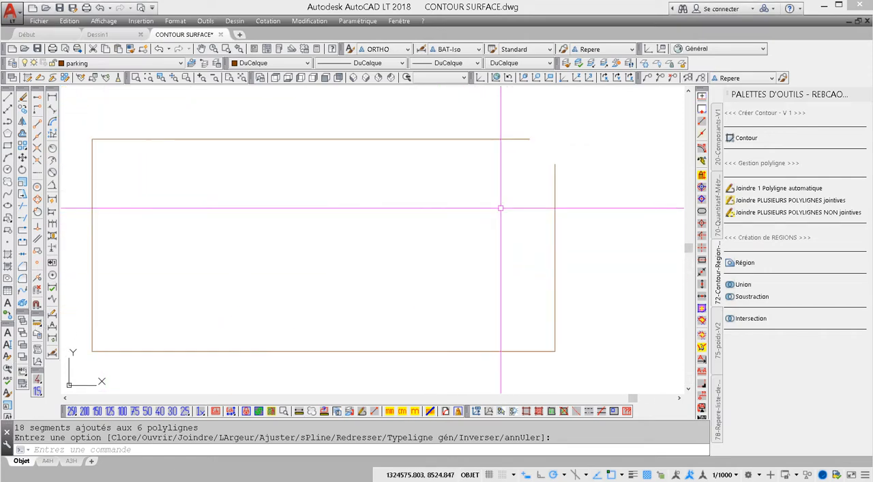
scroll(437, 203, "up", 4)
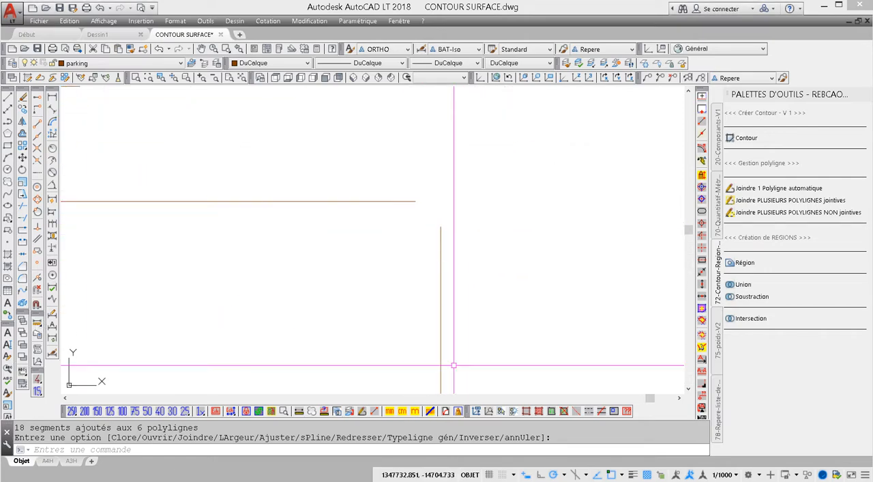
left_click(298, 412)
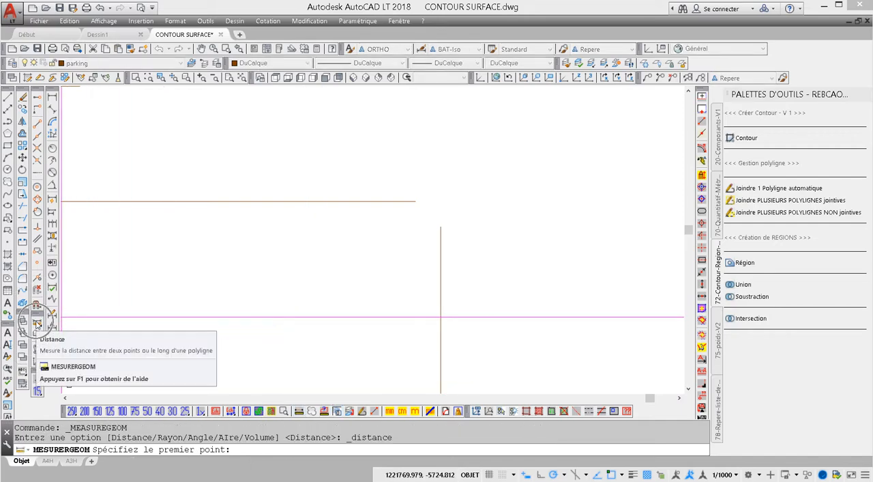
left_click(415, 201)
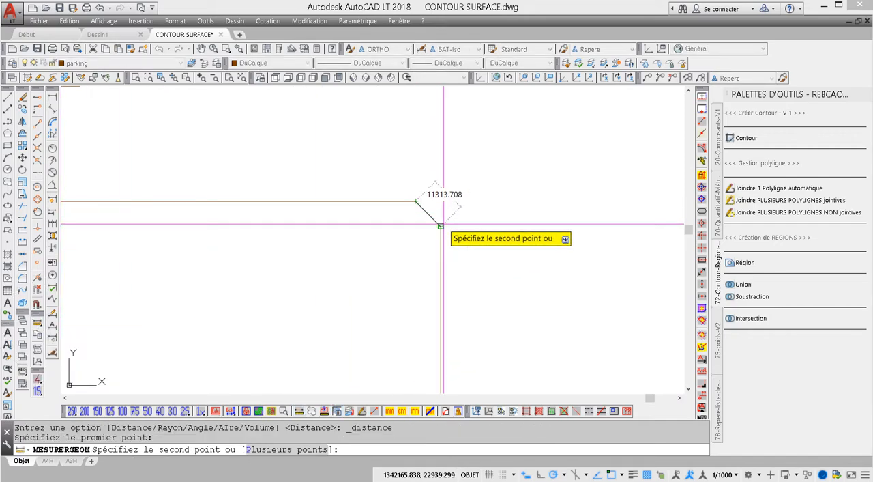
key("Escape")
scroll(450, 236, "down", 6)
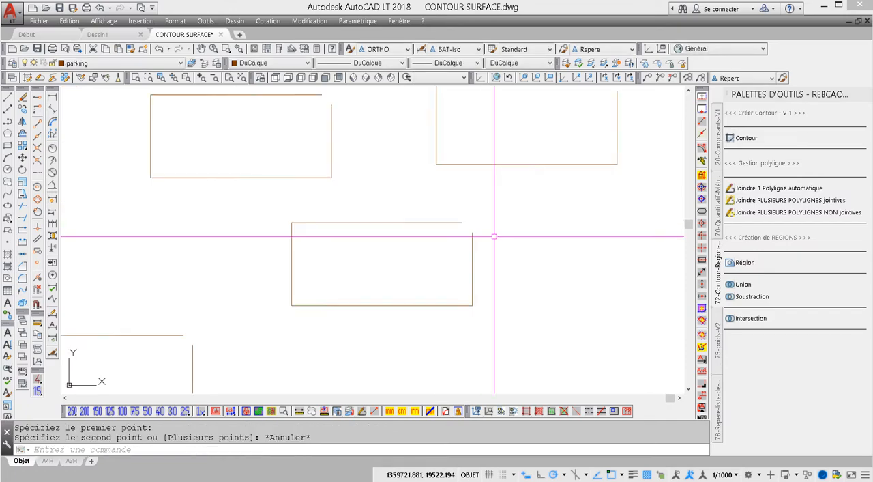
scroll(473, 249, "up", 2)
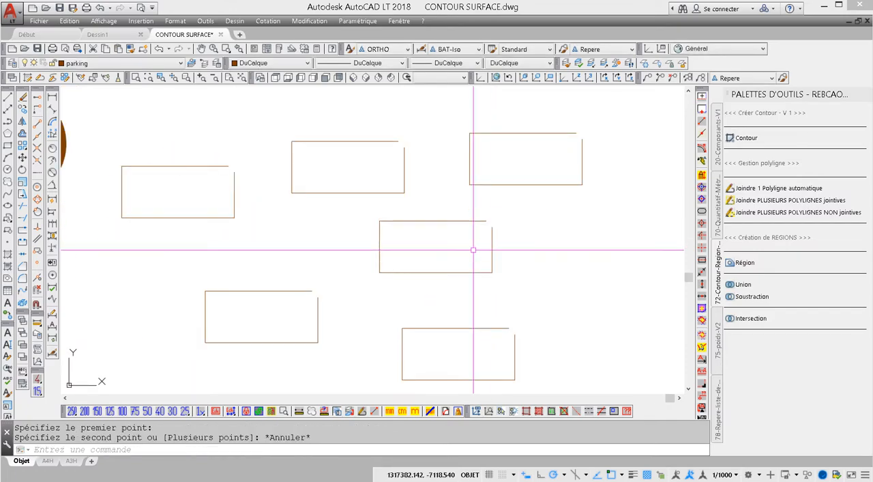
- Undo the join of the six rectangles back to their separate lines
key("ctrl+z")
key("ctrl+z")
key("ctrl+z")
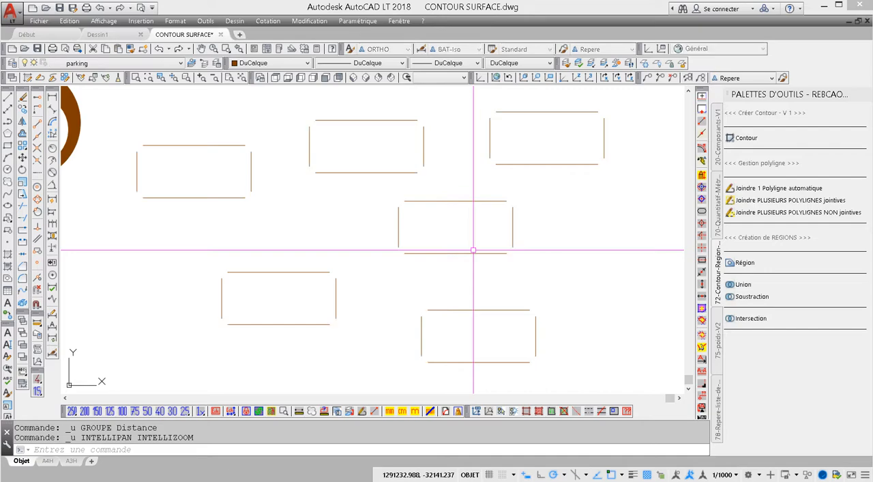
key("ctrl+z")
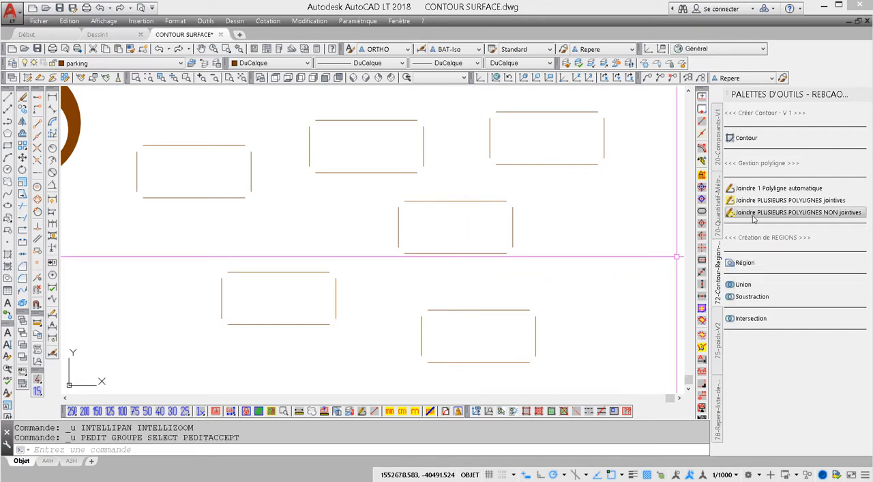
- Join the lines of all six open rectangles with the non-touching polyline join, using an approximation distance of 12000
left_click(798, 212)
left_click(123, 95)
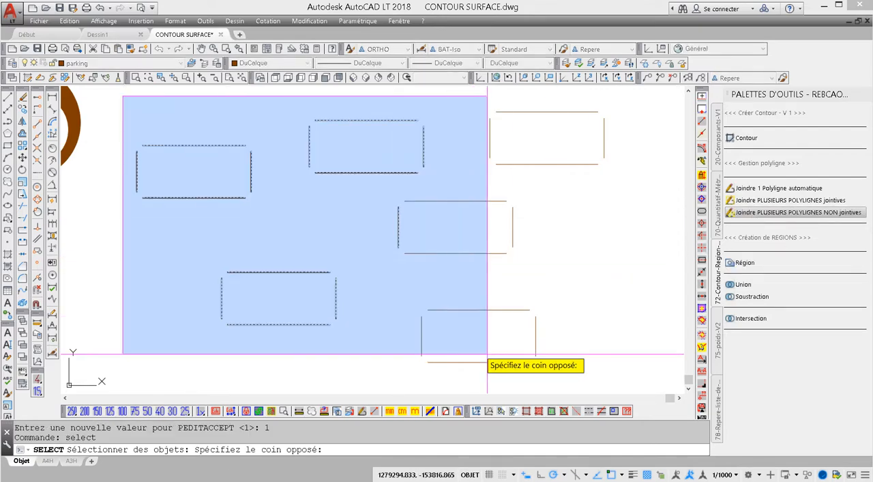
left_click(669, 372)
key("Return")
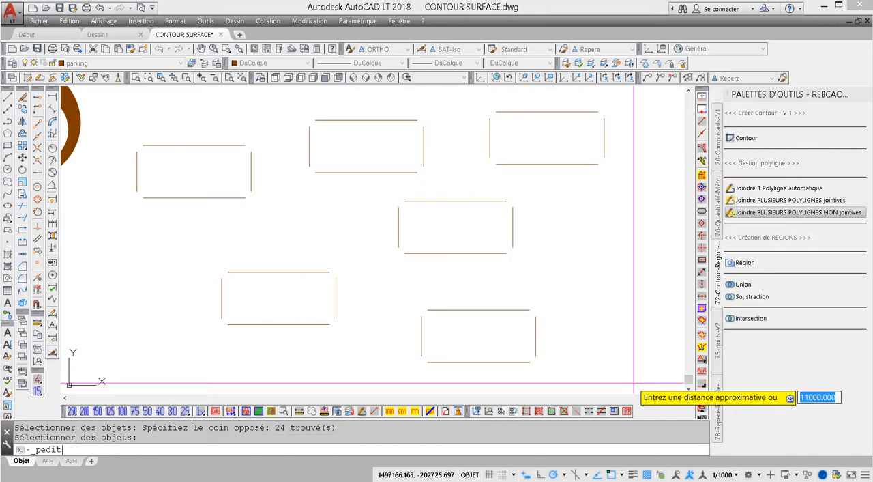
type("1")
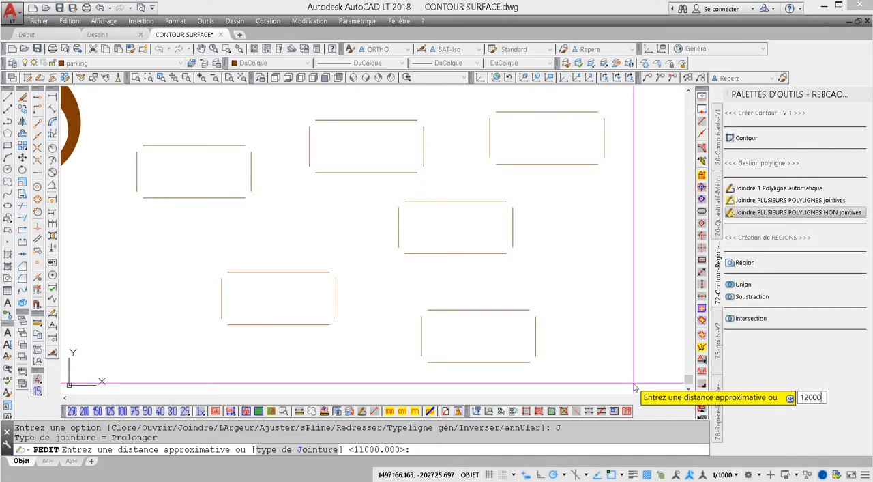
type("2000")
key("Return")
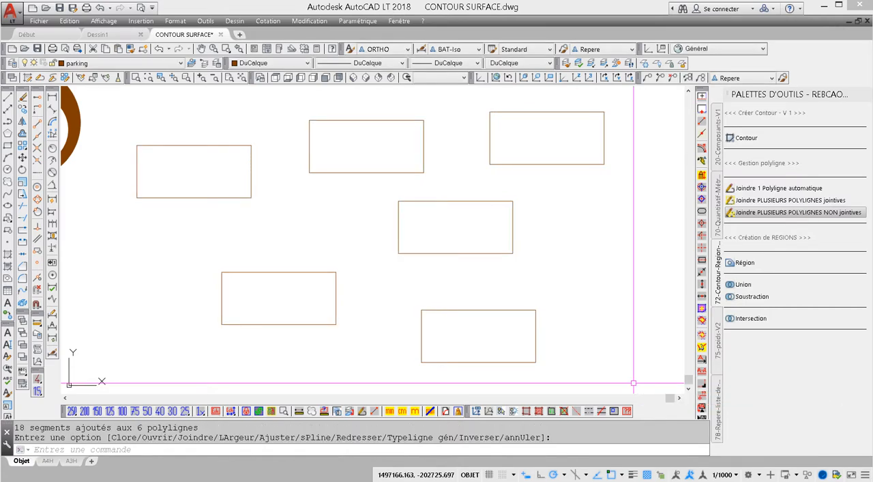
- Check the geometry and closed status of the six joined rectangles in their properties
left_click(563, 143)
left_click(238, 344)
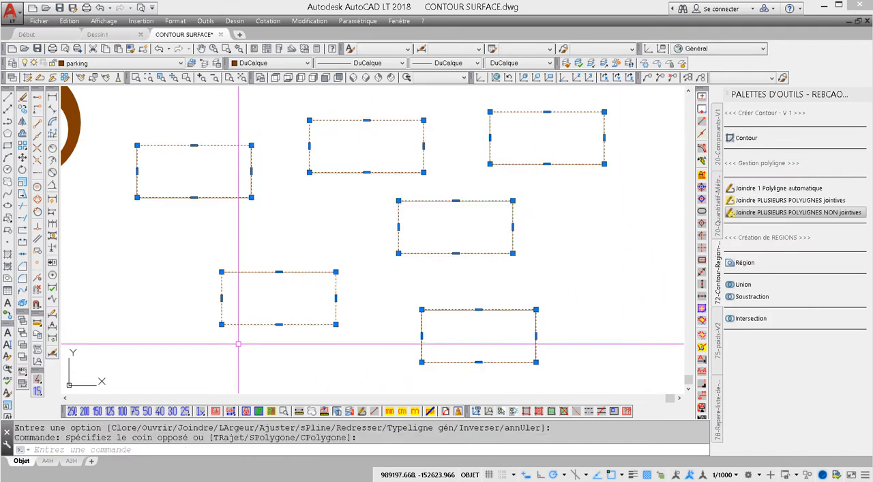
right_click(277, 289)
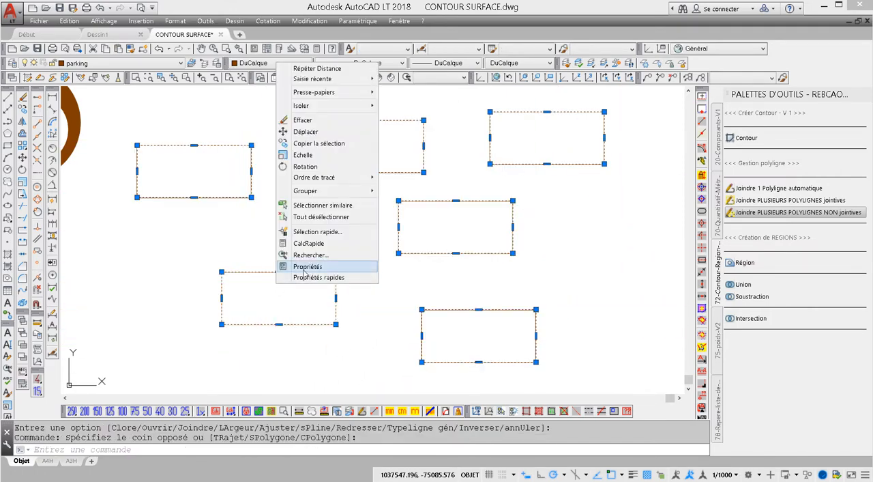
left_click(307, 266)
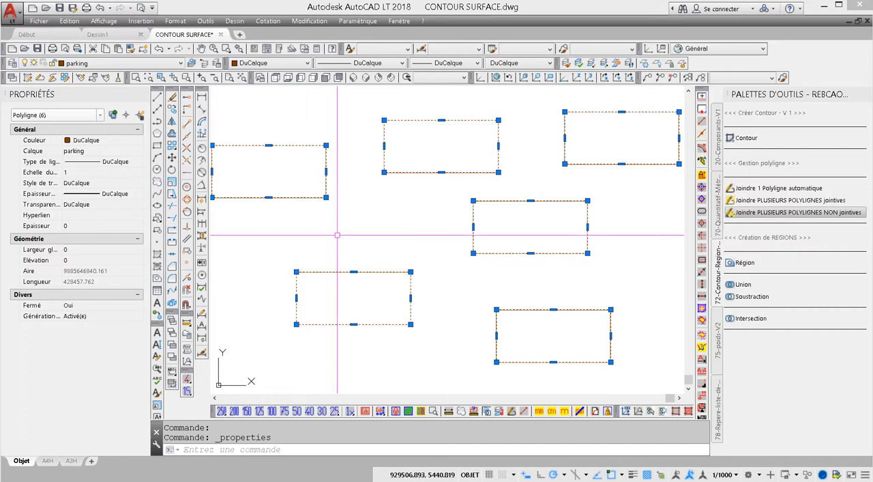
key("Escape")
scroll(440, 200, "down", 2)
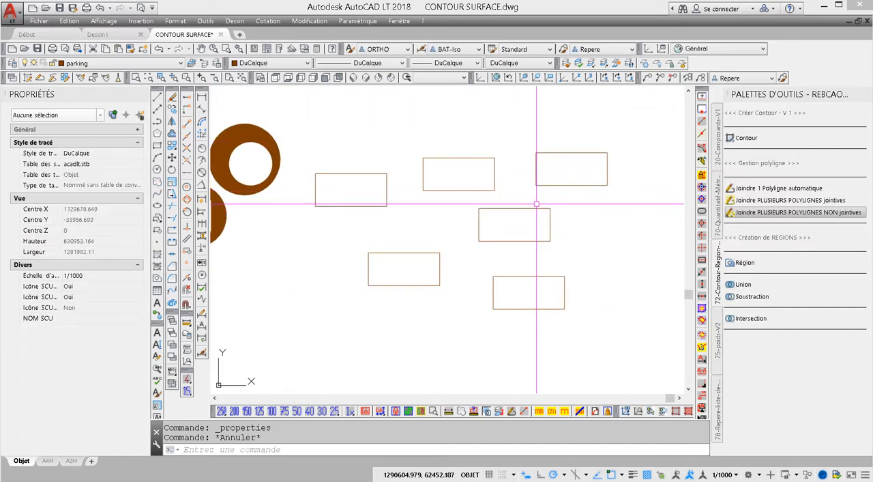
left_click(747, 263)
left_click(616, 134)
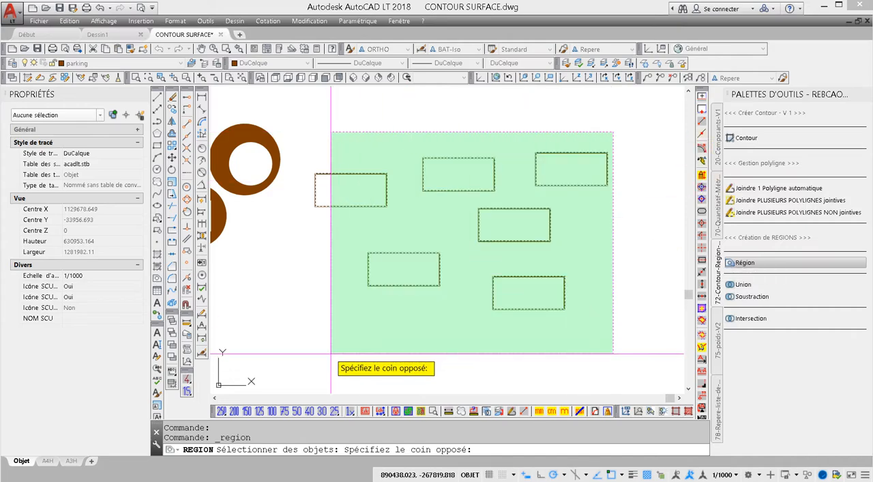
left_click(331, 354)
key("Escape")
middle_click_drag(331, 353, 315, 343)
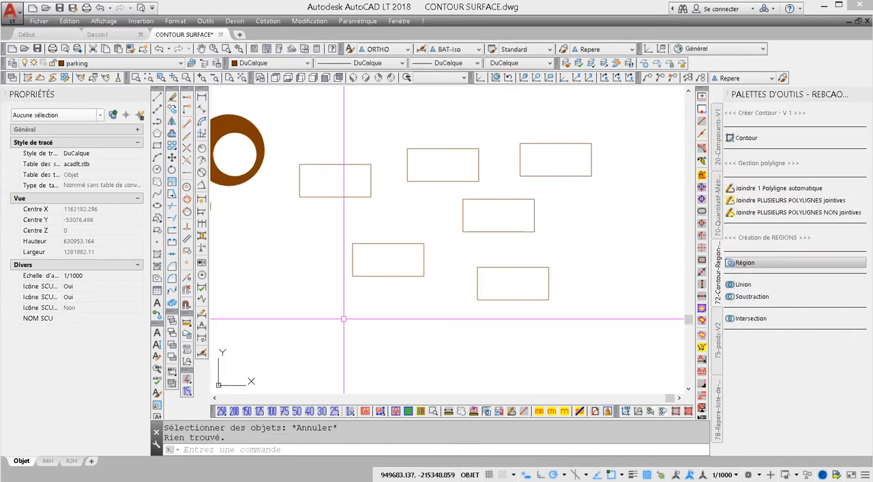
scroll(335, 318, "down", 2)
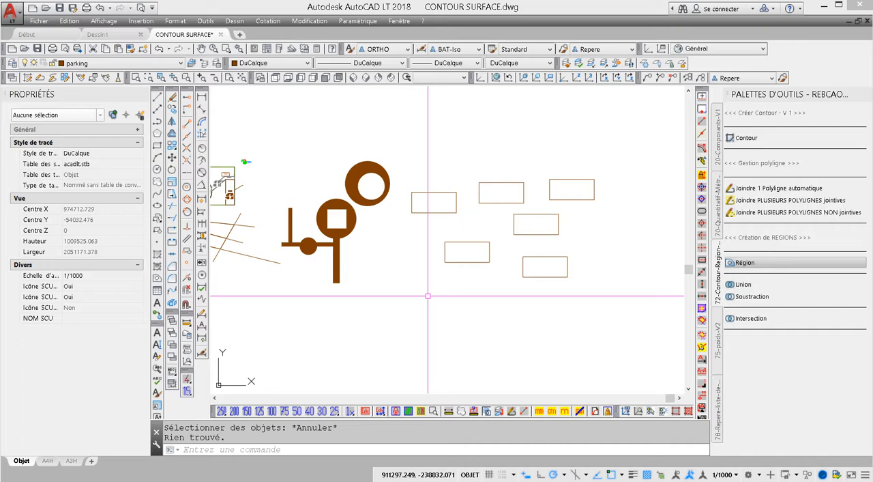
key("Escape")
scroll(414, 198, "up", 4)
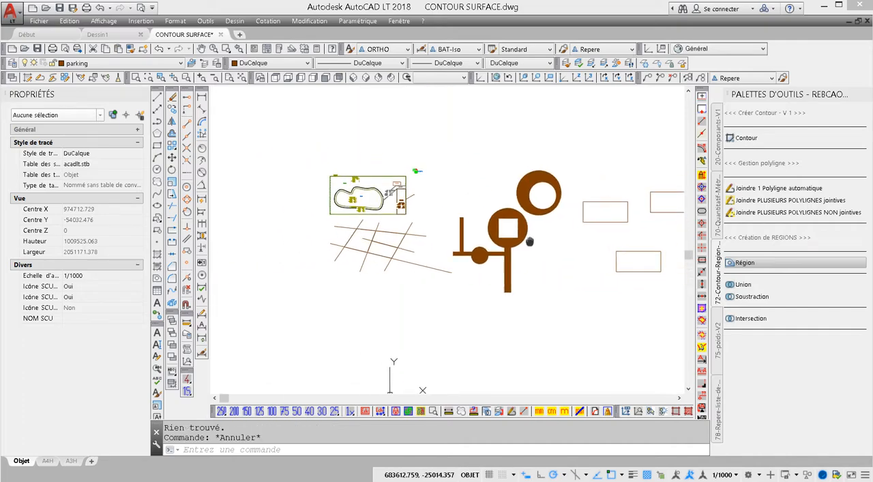
scroll(457, 191, "up", 10)
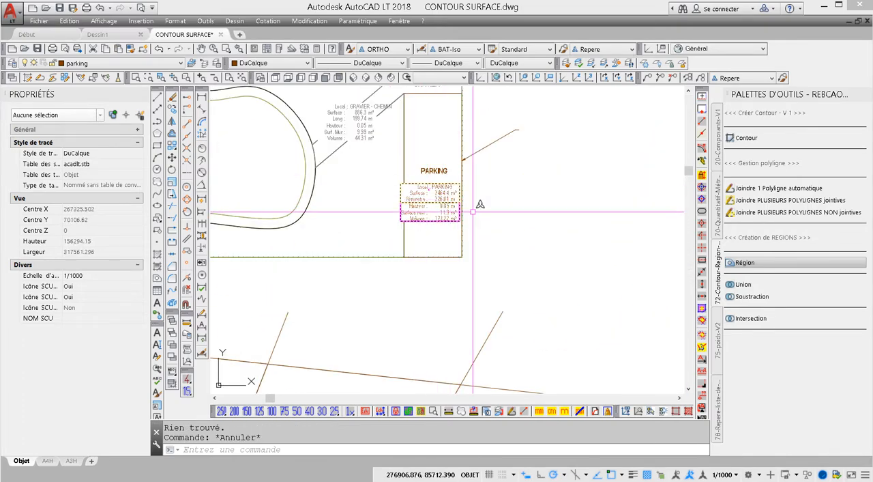
scroll(459, 195, "down", 10)
scroll(458, 205, "up", 5)
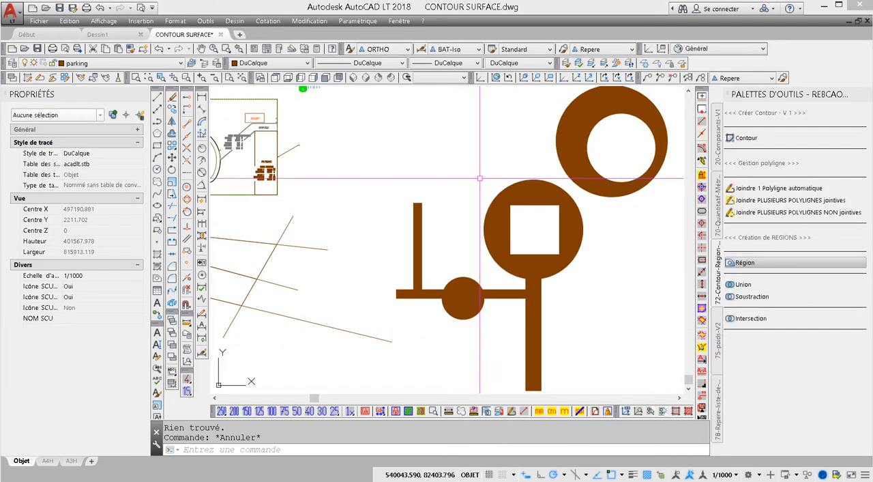
- Set the room height for the volume calculation to 40 with the Hauteur Pièce tool
left_click(718, 204)
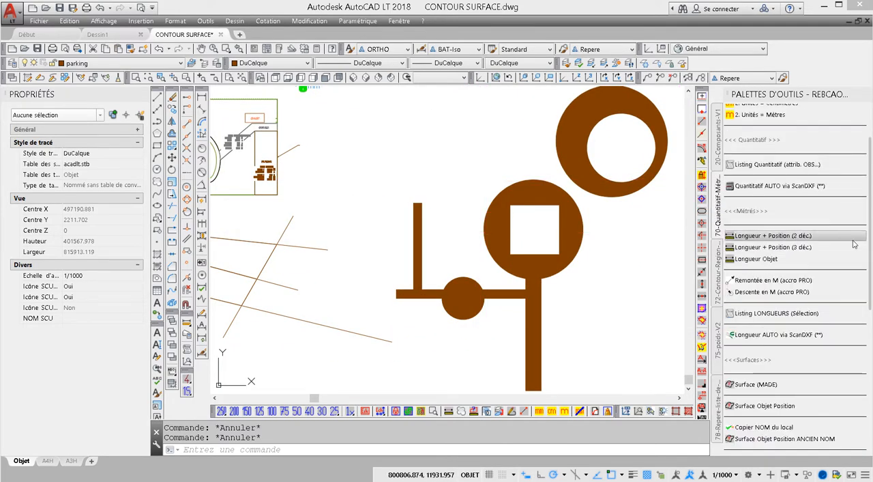
scroll(869, 261, "down", 6)
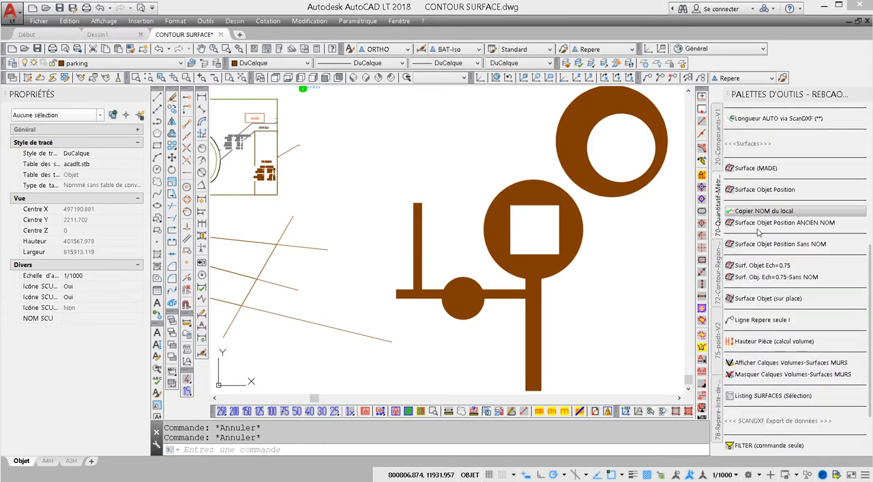
left_click(755, 342)
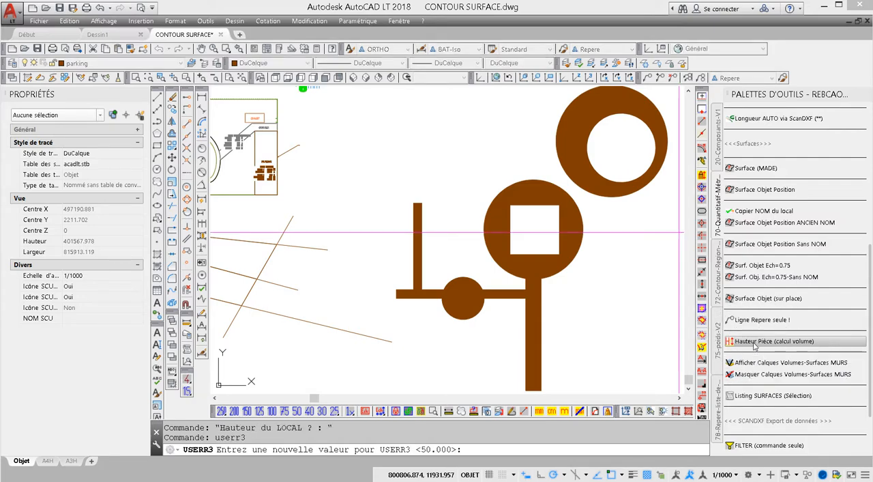
middle_click_drag(239, 238, 376, 292)
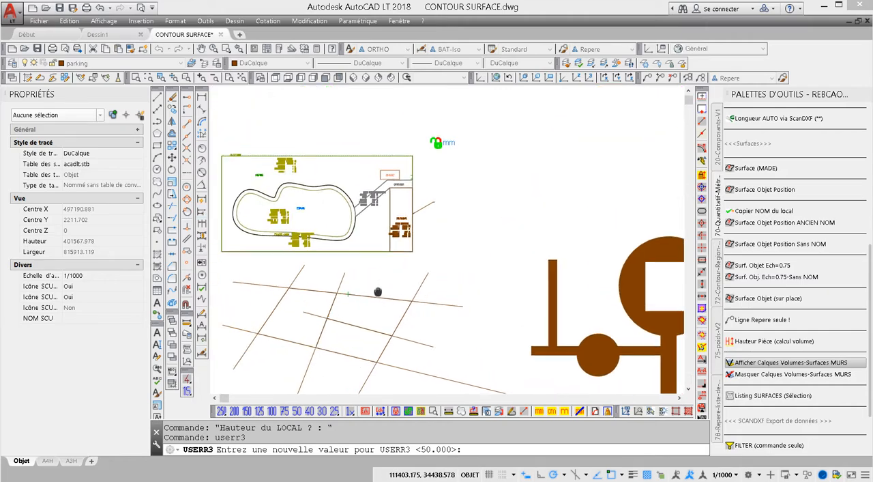
scroll(444, 147, "up", 4)
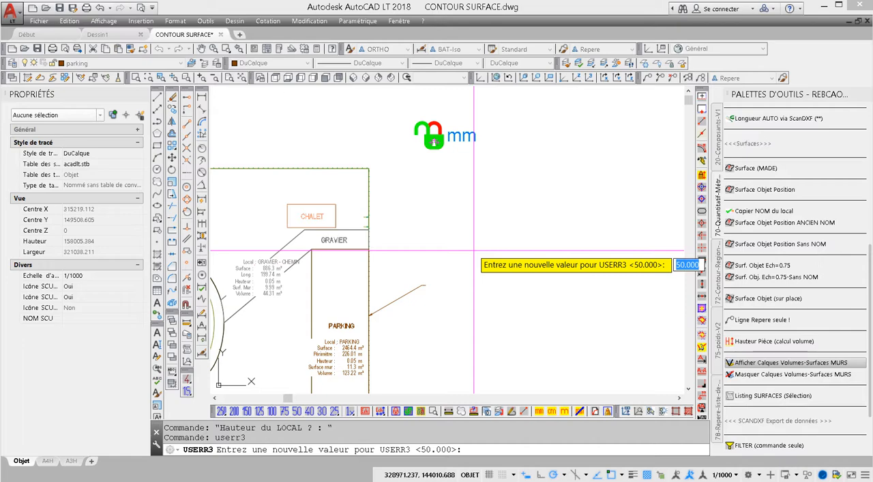
scroll(474, 251, "down", 3)
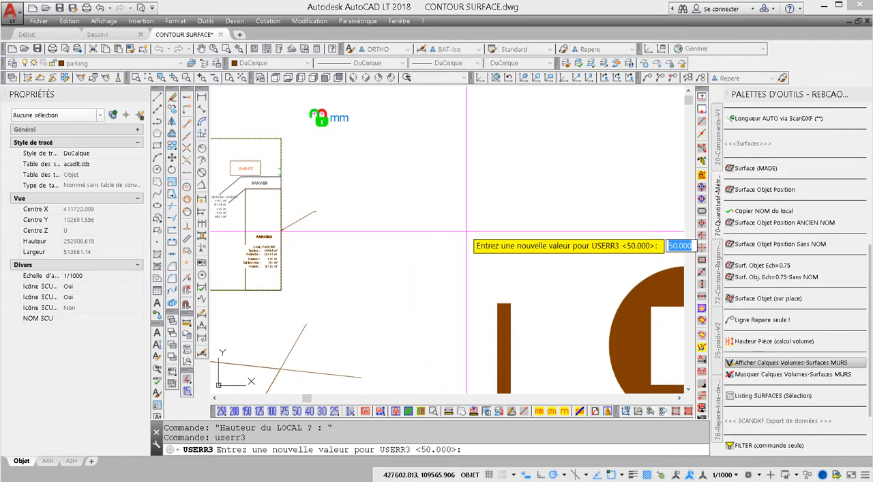
scroll(869, 264, "up", 1)
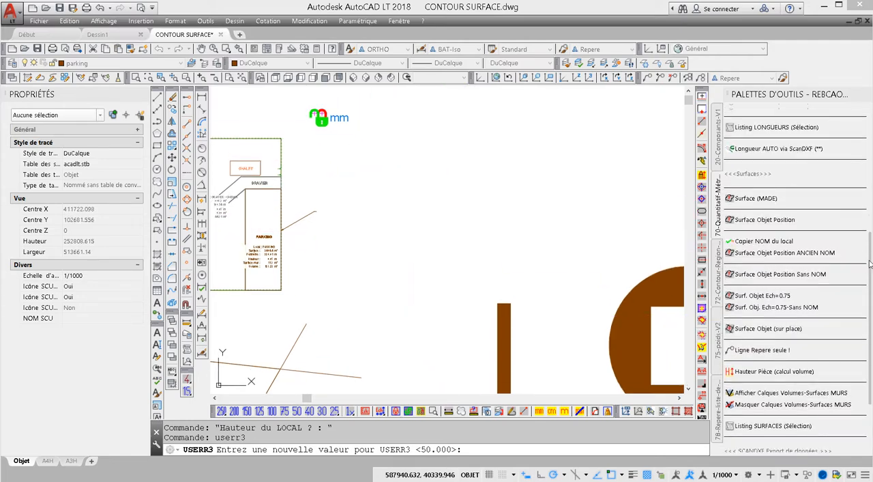
scroll(869, 264, "up", 8)
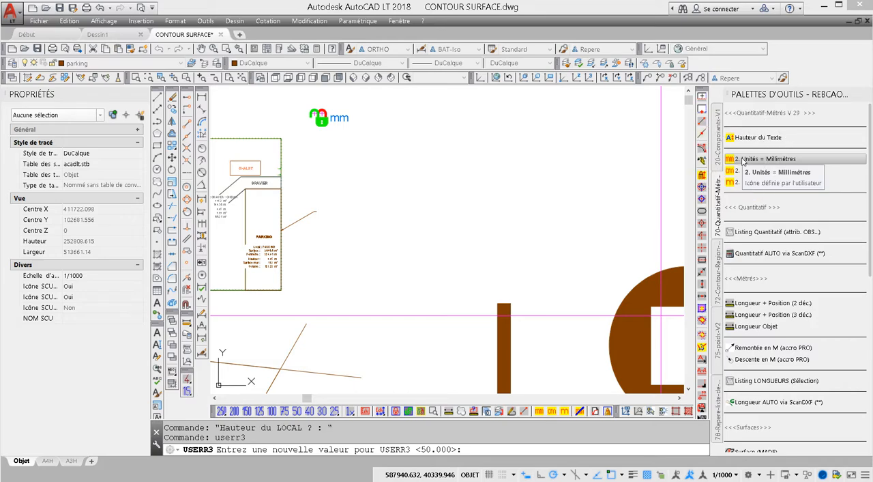
scroll(871, 272, "down", 10)
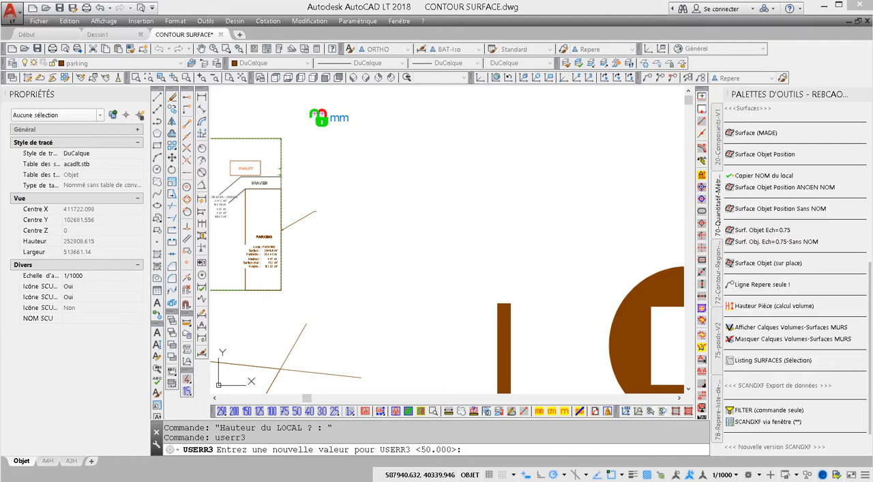
left_click_drag(871, 347, 870, 343)
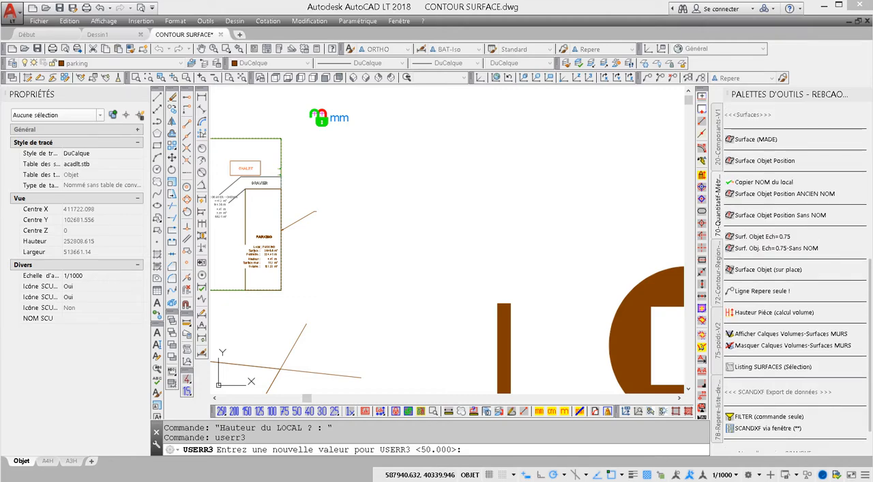
left_click(743, 313)
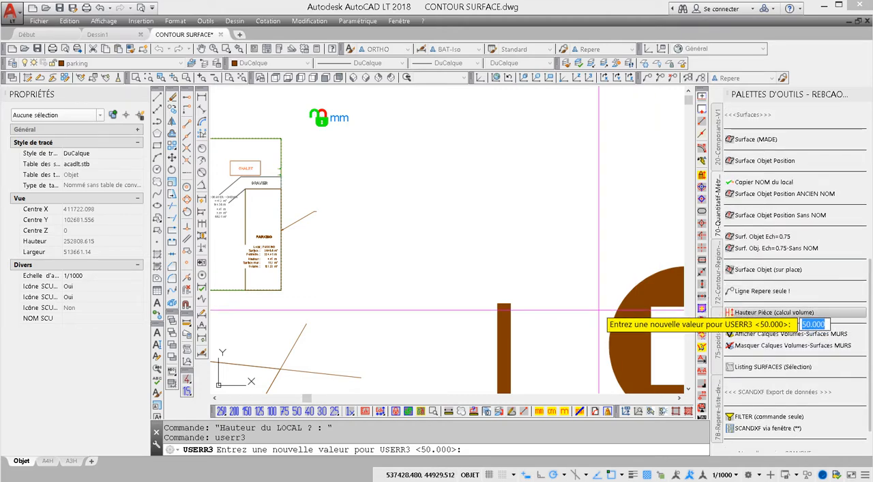
middle_click_drag(595, 307, 376, 202)
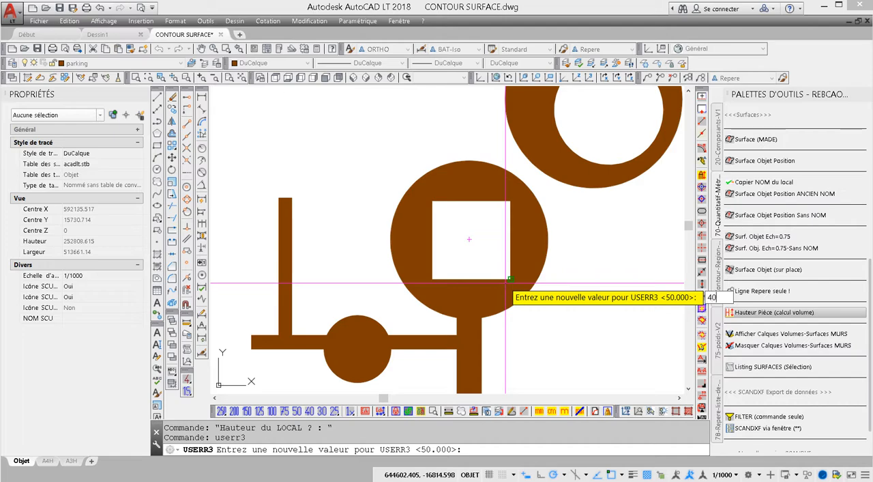
key("Return")
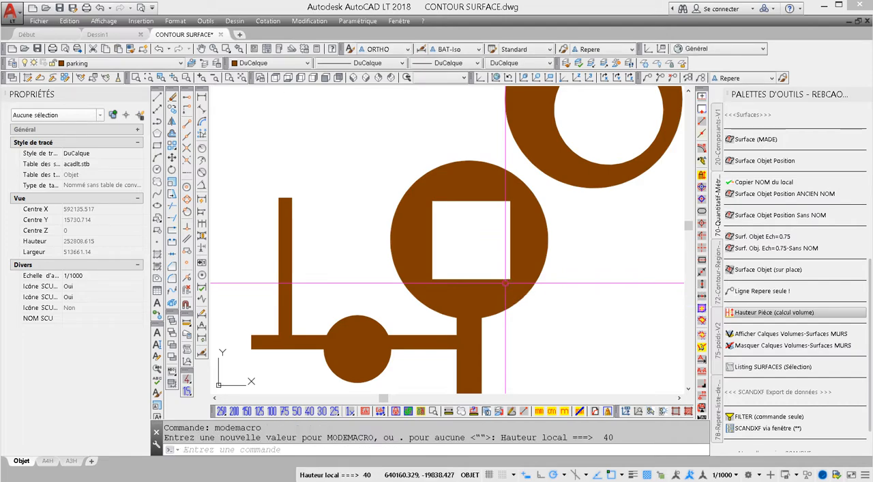
left_click(356, 475)
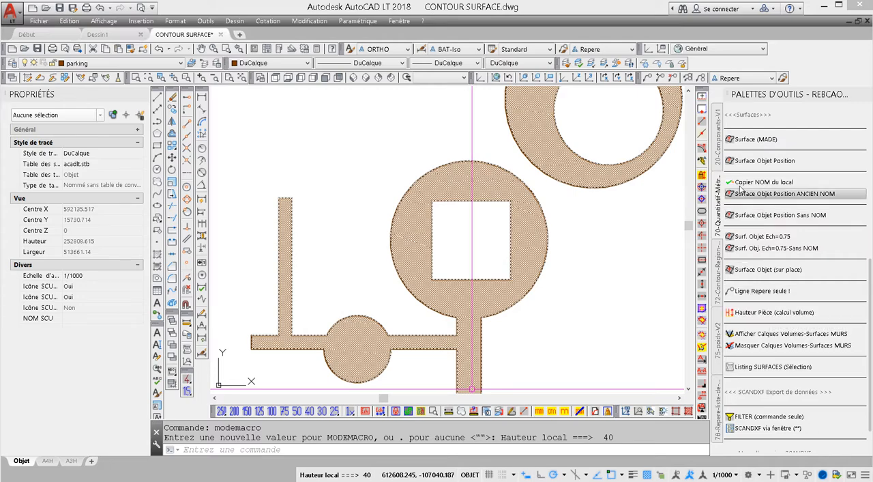
- Calculate the combined brown region's surface with Surface Objet Position, name it PARKING 2 and place its label inside the square opening
left_click(757, 161)
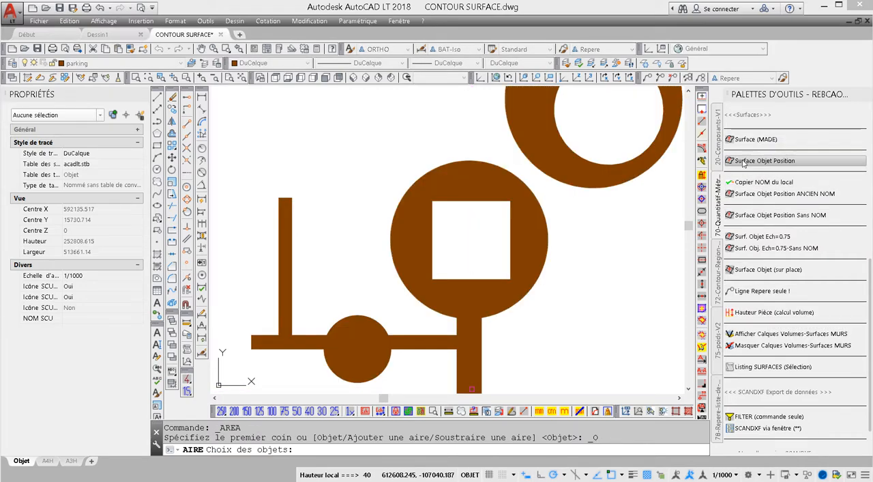
left_click(628, 181)
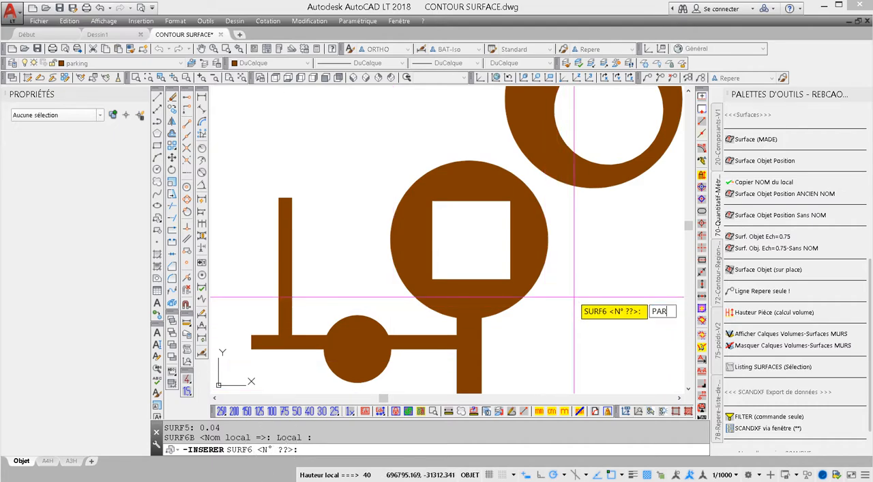
type("PARKING 2")
key("Return")
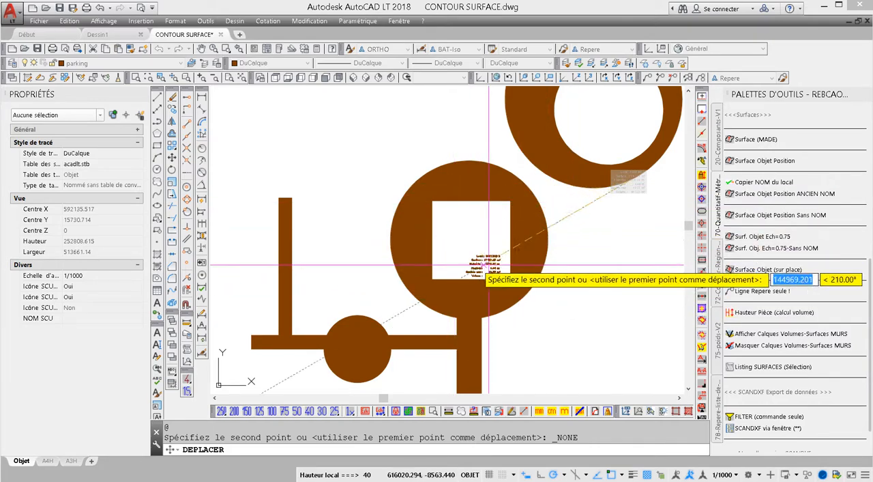
left_click(471, 237)
scroll(469, 237, "up", 5)
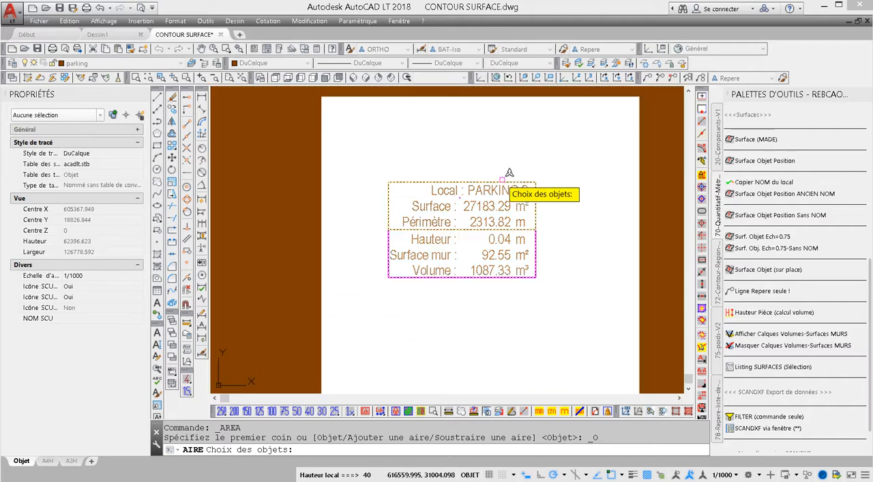
scroll(499, 258, "up", 2)
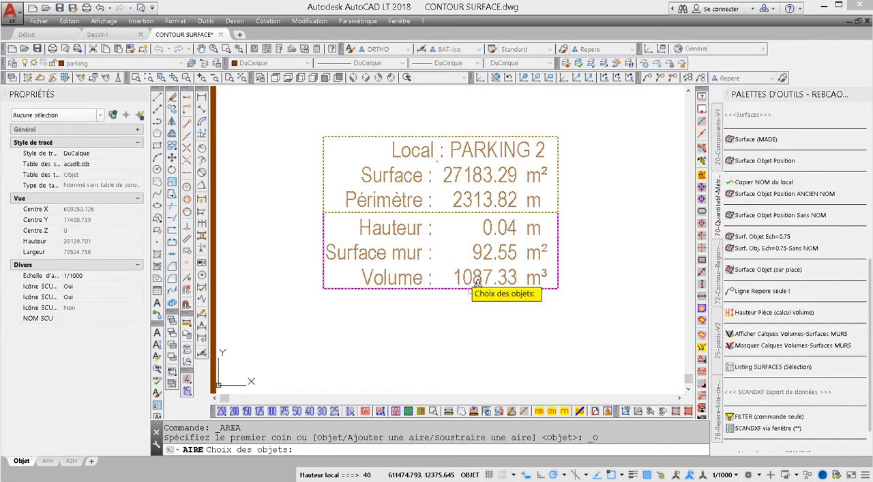
scroll(471, 259, "down", 10)
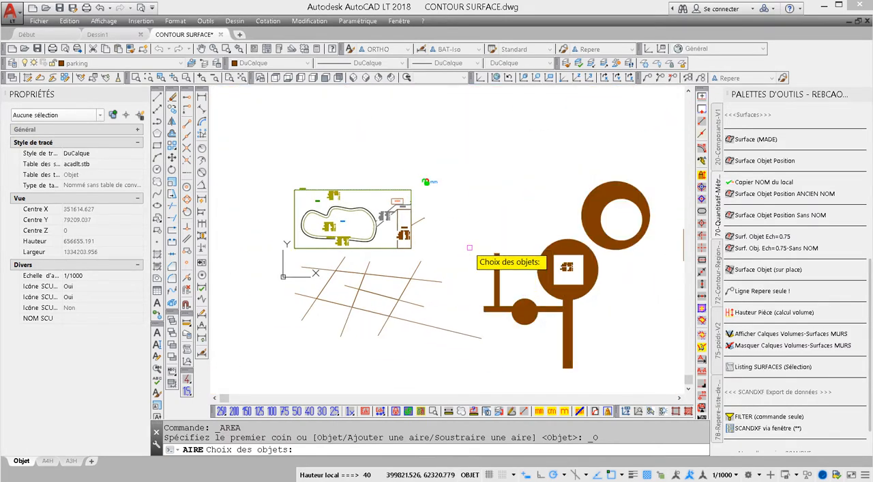
middle_click_drag(457, 241, 435, 234)
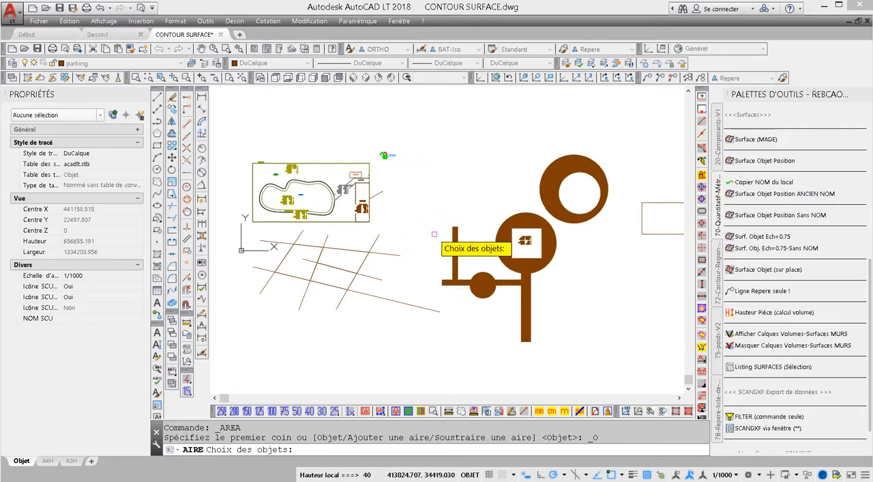
scroll(440, 235, "up", 3)
scroll(440, 235, "up", 6)
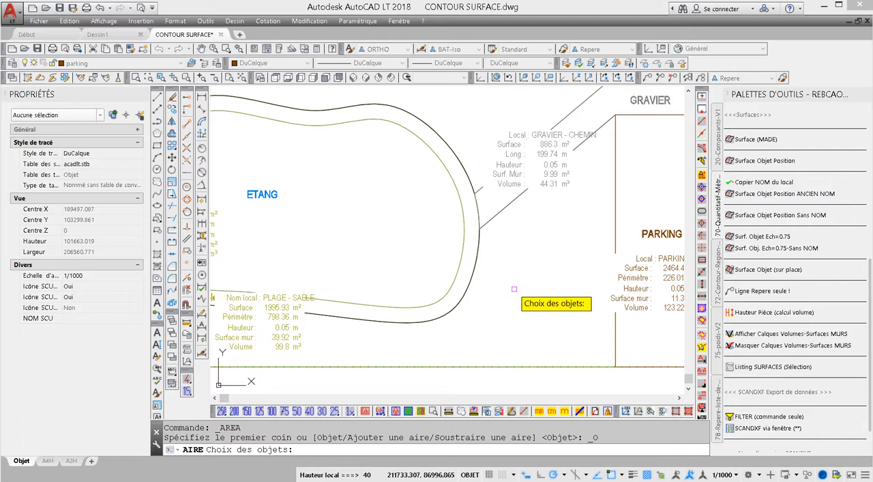
scroll(514, 289, "down", 2)
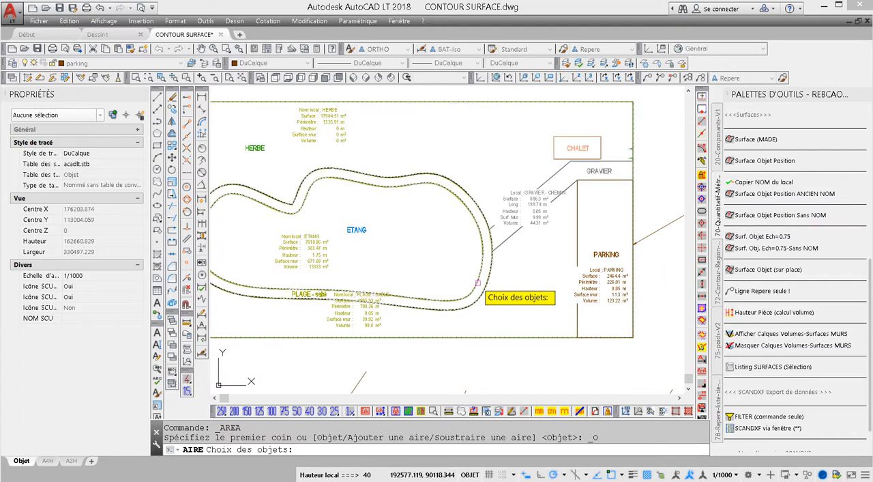
middle_click_drag(469, 198, 616, 235)
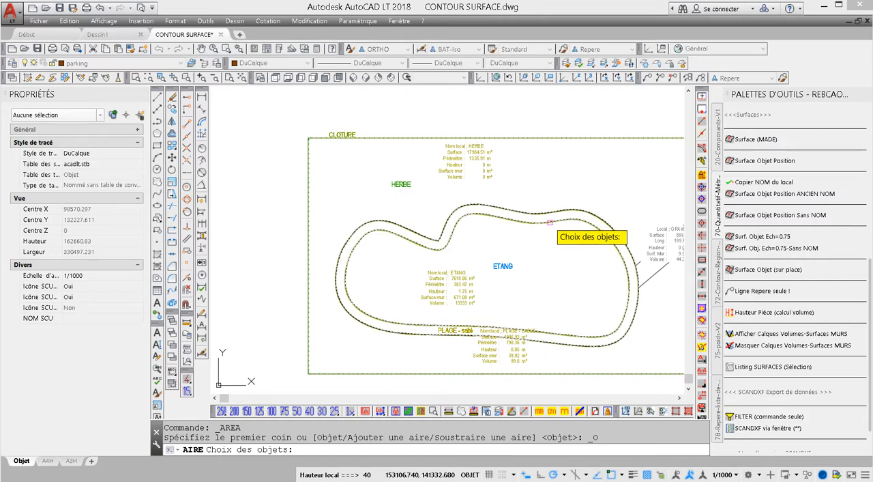
left_click(550, 223)
left_click(550, 223)
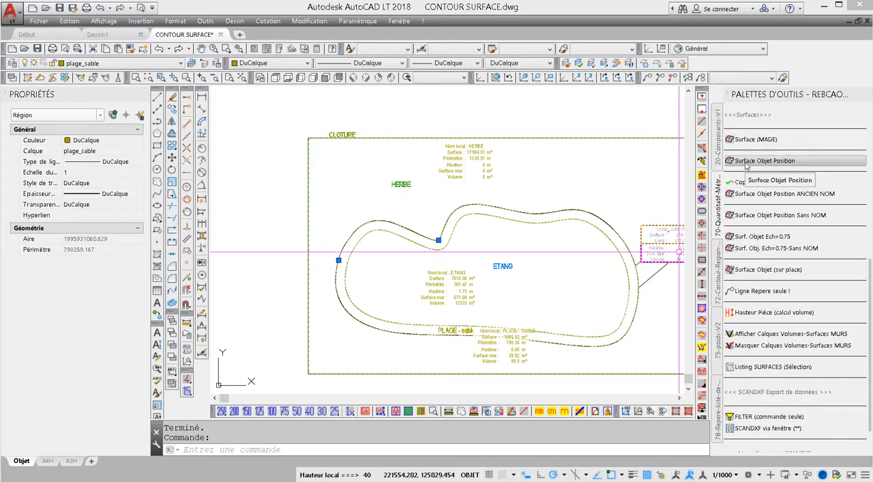
left_click(746, 163)
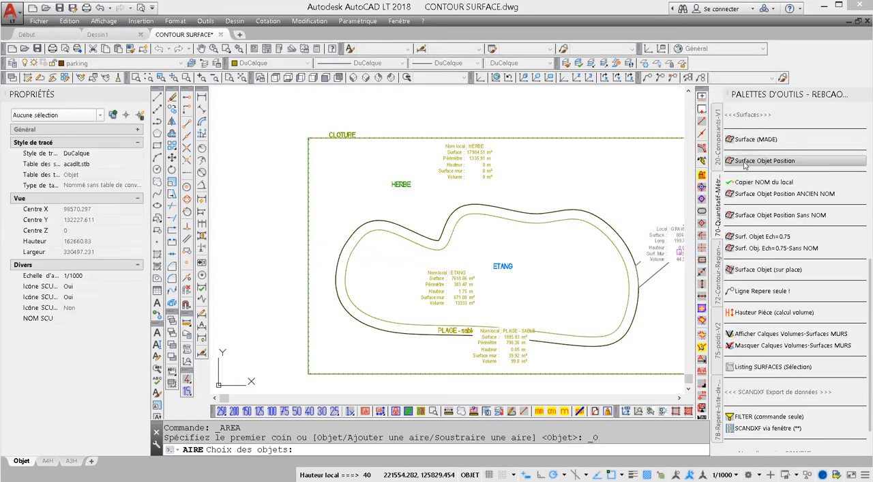
left_click(554, 222)
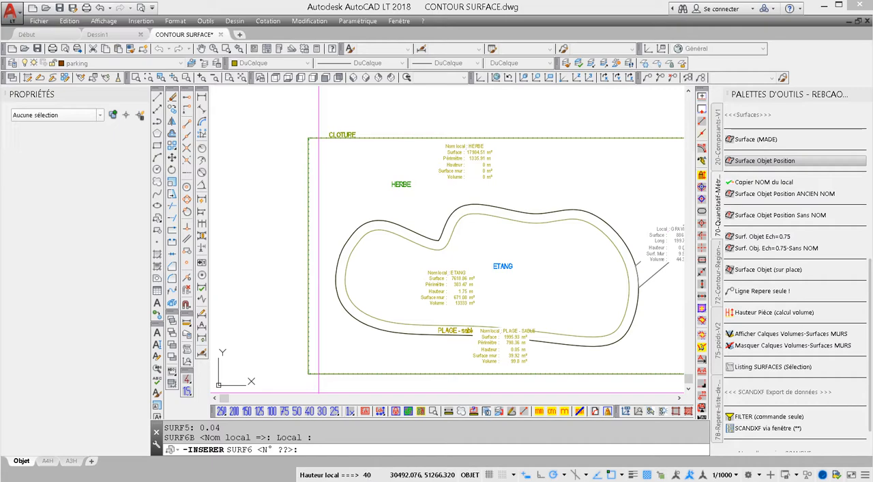
- Set the room height for the volume calculation to 60 with the Hauteur Pièce tool
left_click(774, 314)
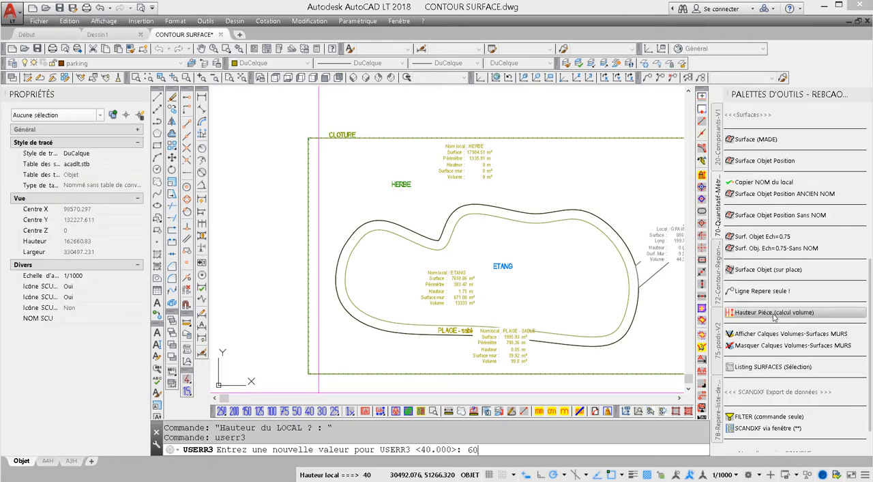
type("60")
key("Return")
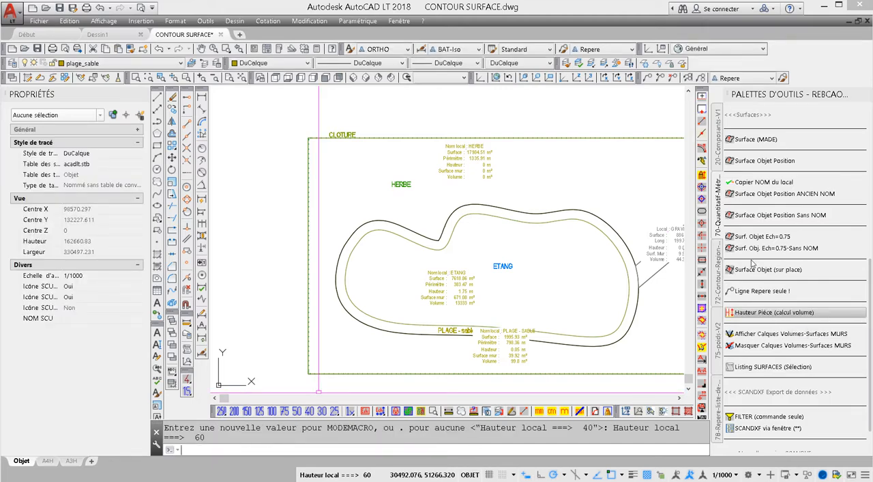
- Calculate the beach region's surface with Surface Objet Position, name it PLAGE and place its label inside the pond's upper right part
left_click(746, 161)
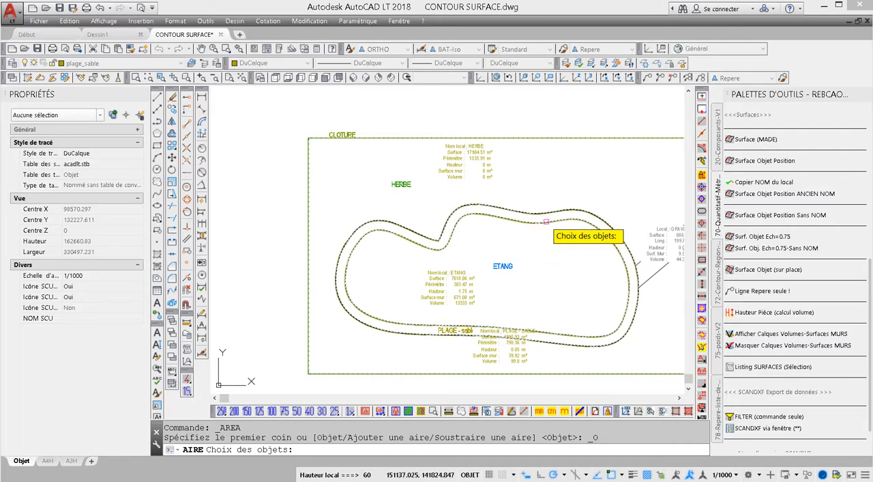
left_click(546, 221)
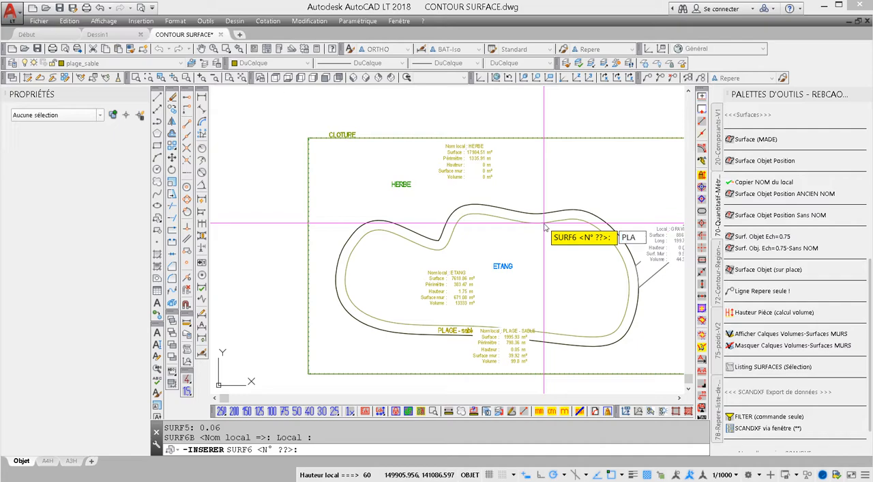
key("Return")
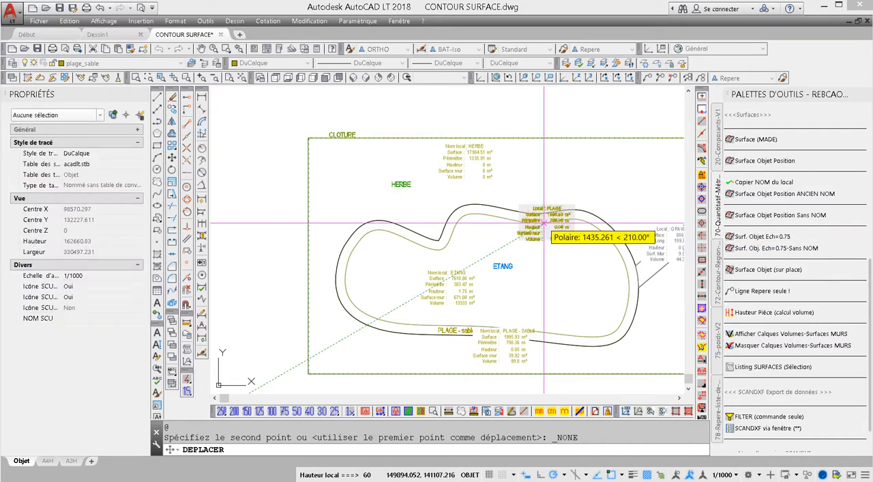
left_click(581, 239)
scroll(604, 254, "up", 5)
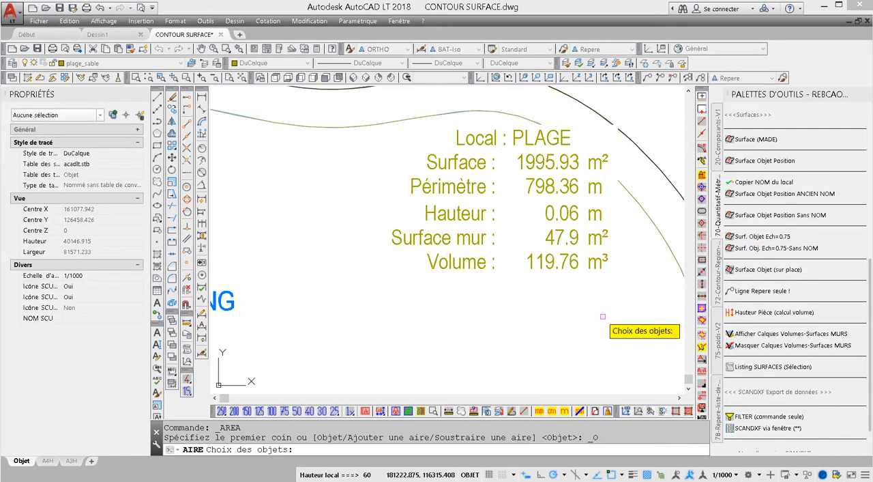
middle_click_drag(603, 317, 606, 298)
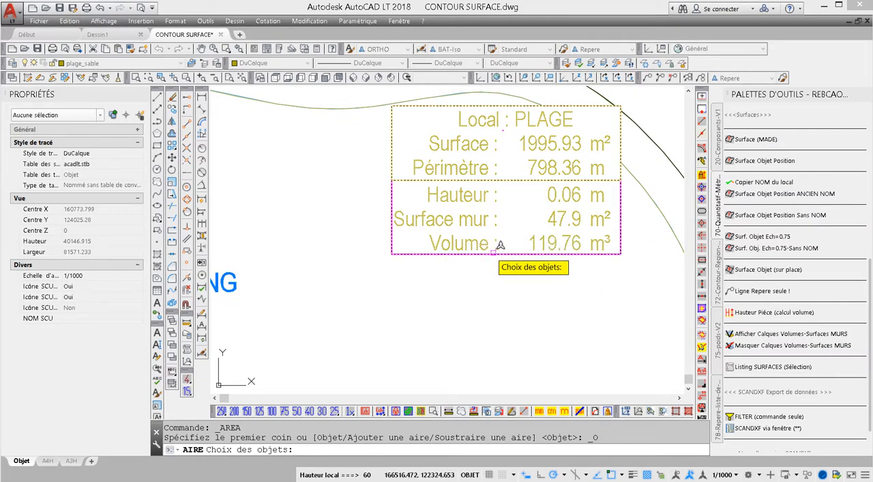
scroll(518, 236, "down", 5)
scroll(544, 230, "up", 2)
scroll(544, 230, "down", 2)
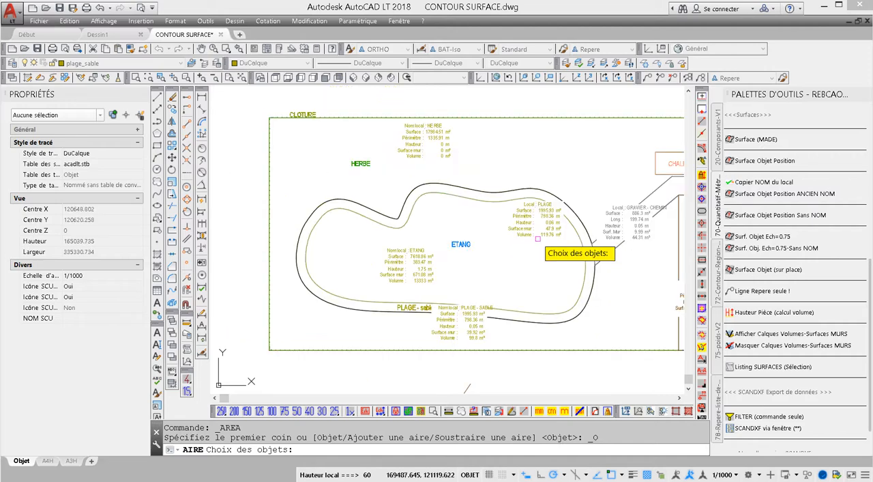
key("Escape")
middle_click_drag(674, 277, 618, 278)
left_click(764, 334)
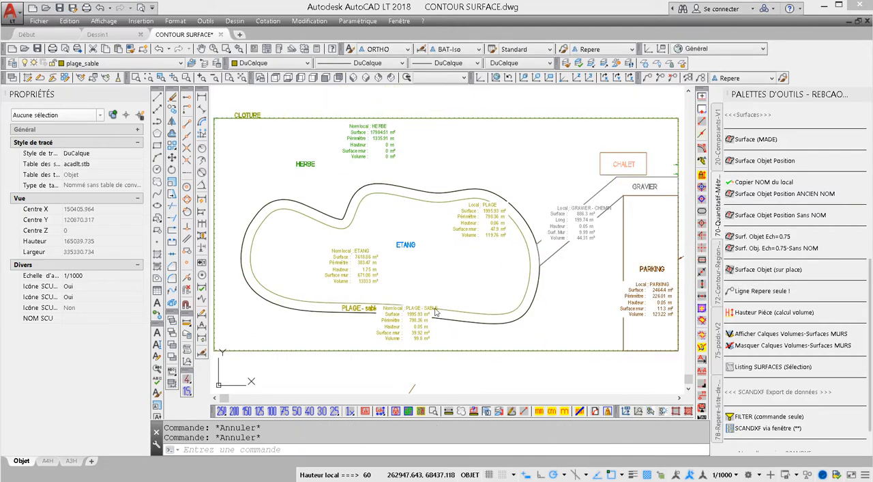
- Check the layer of the ETANG text in its properties and try to pick the pond's inner contour
scroll(435, 243, "up", 4)
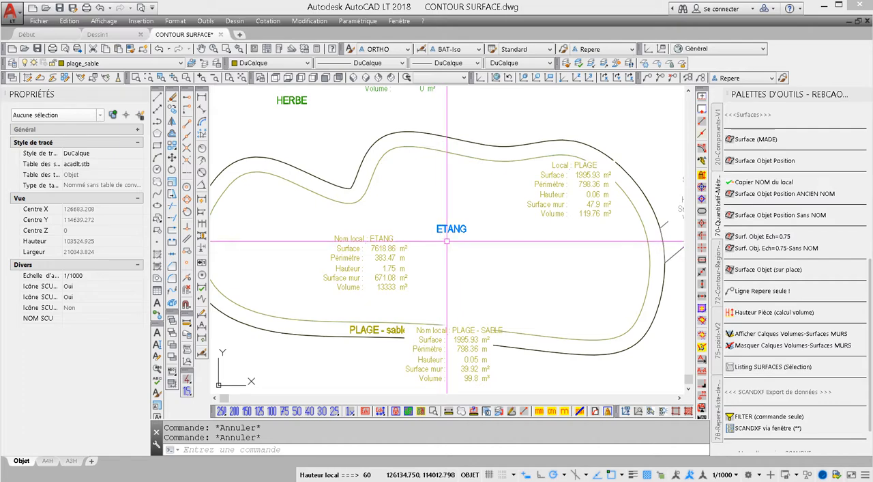
left_click(449, 231)
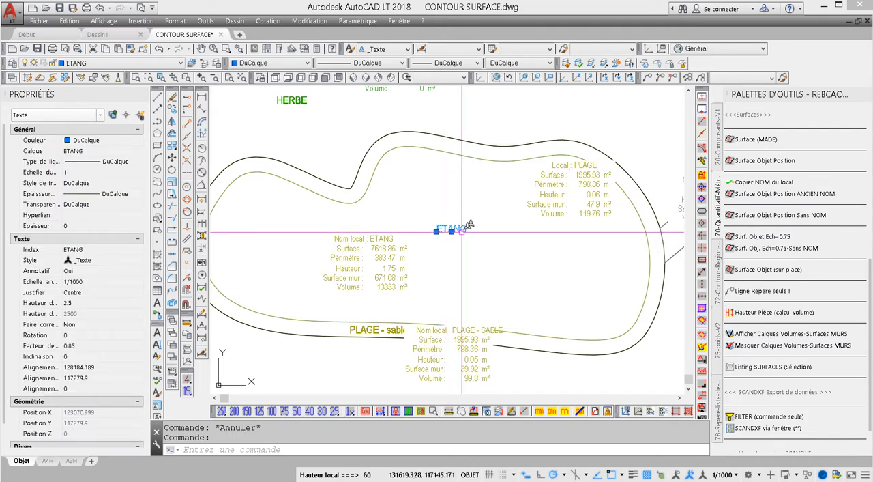
left_click(371, 183)
key("Escape")
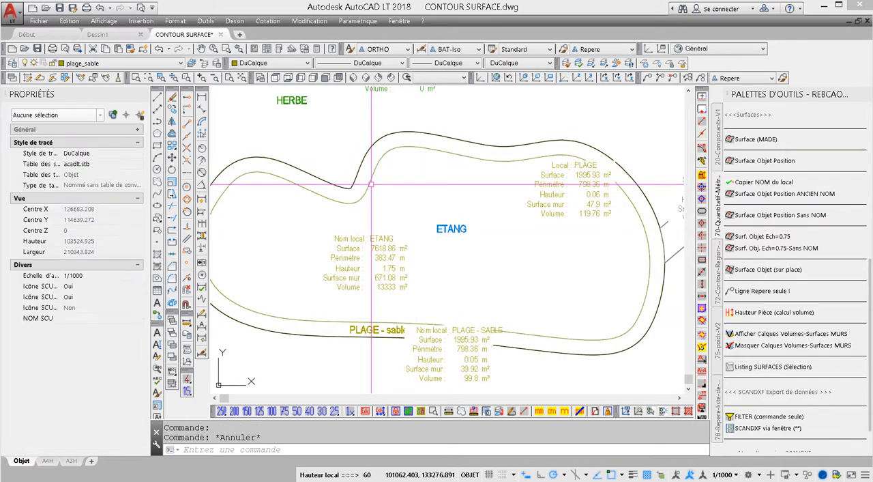
left_click(372, 184)
key("Escape")
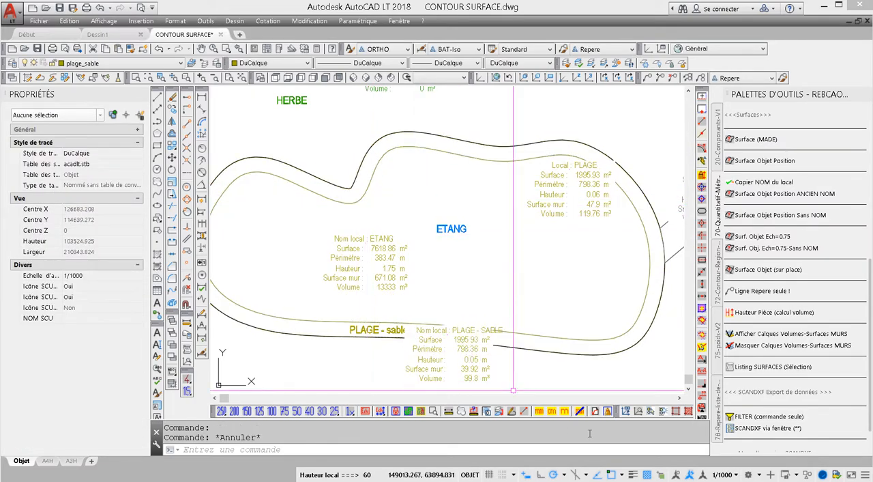
- Pick the pond's Spline with selection cycling turned on, check its properties, and turn selection cycling off again
left_click(662, 476)
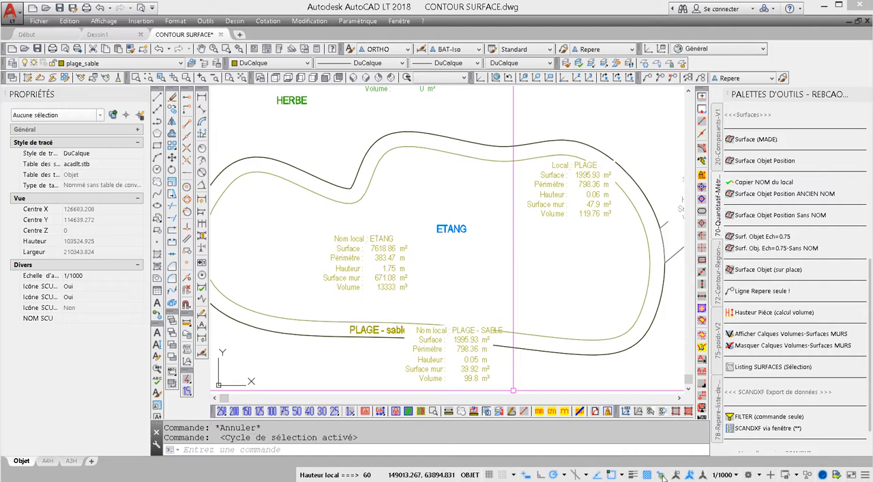
left_click(640, 319)
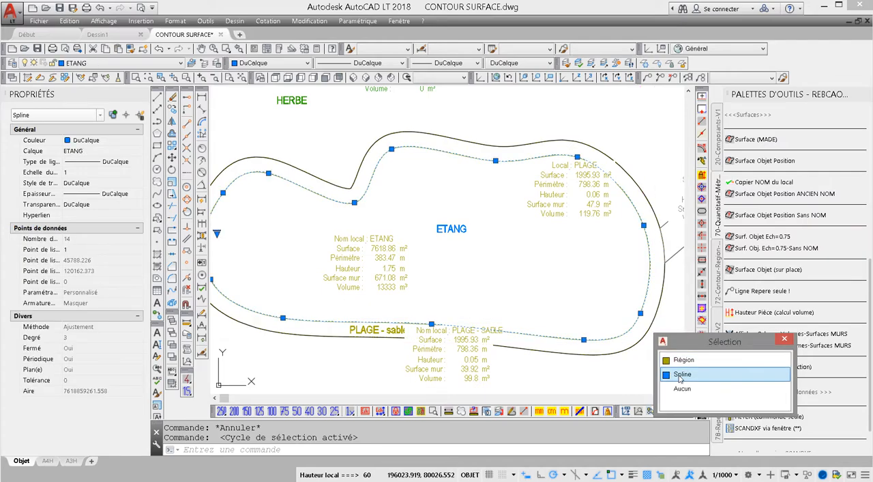
left_click(681, 375)
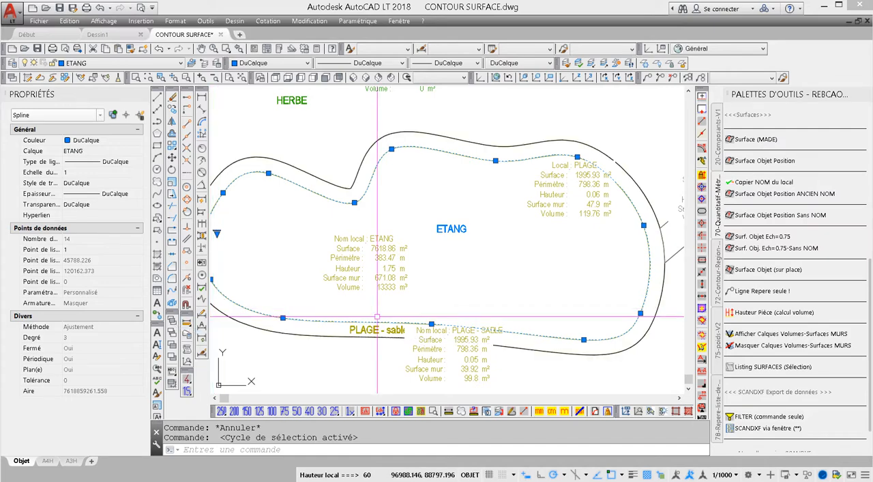
key("Escape")
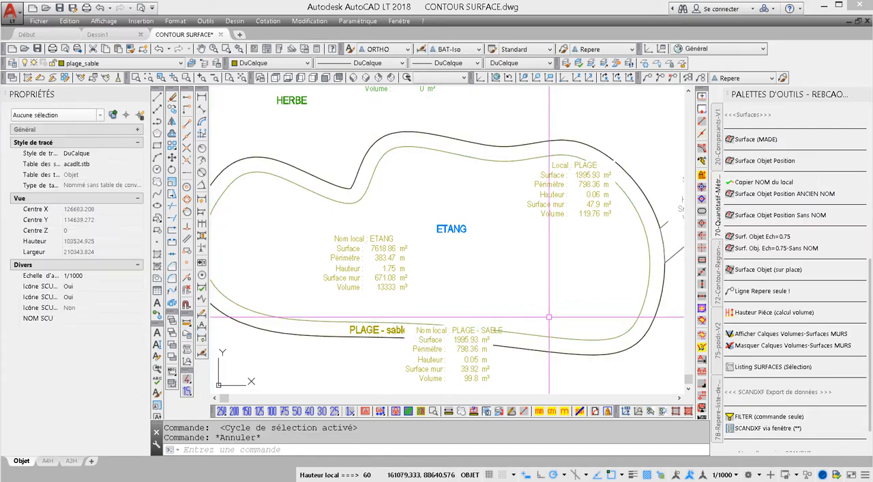
left_click(663, 474)
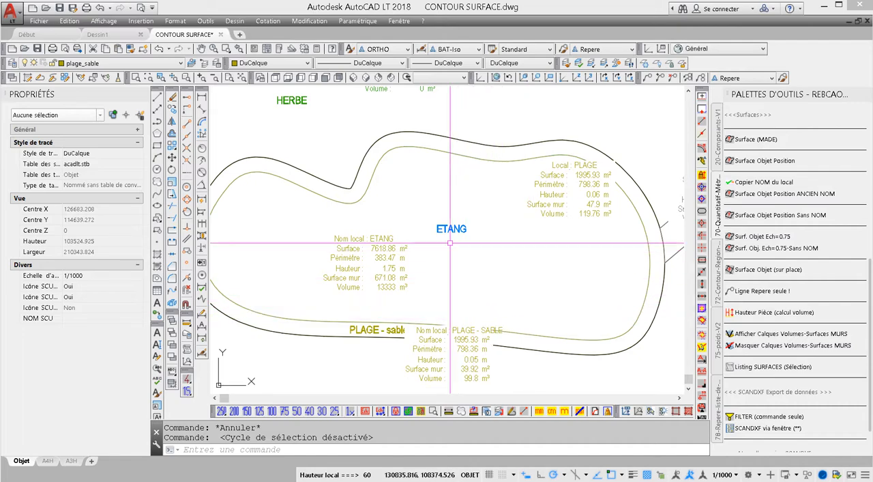
- Change the layer of the pond's surface and volume label from plage_sable to ETANG
left_click(396, 246)
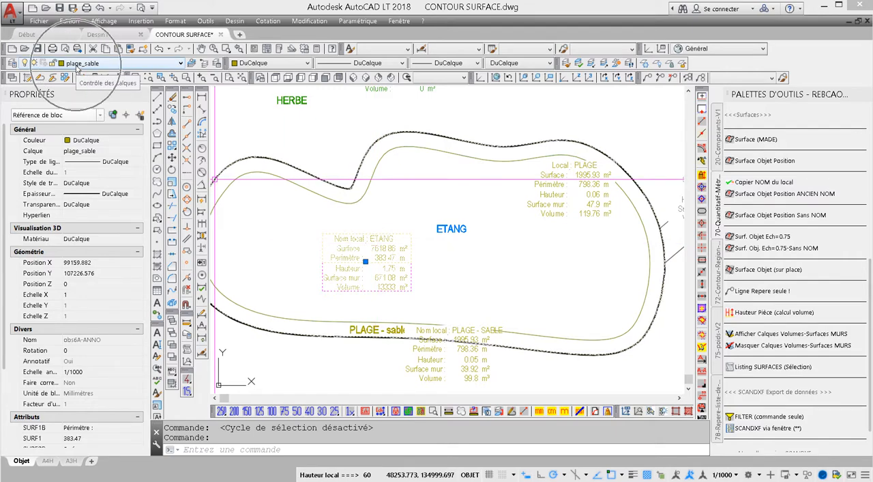
left_click(134, 63)
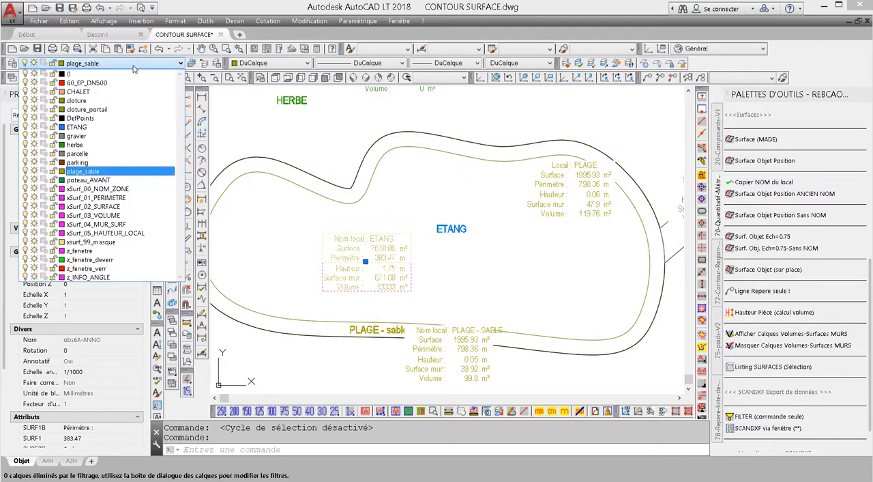
key("Escape")
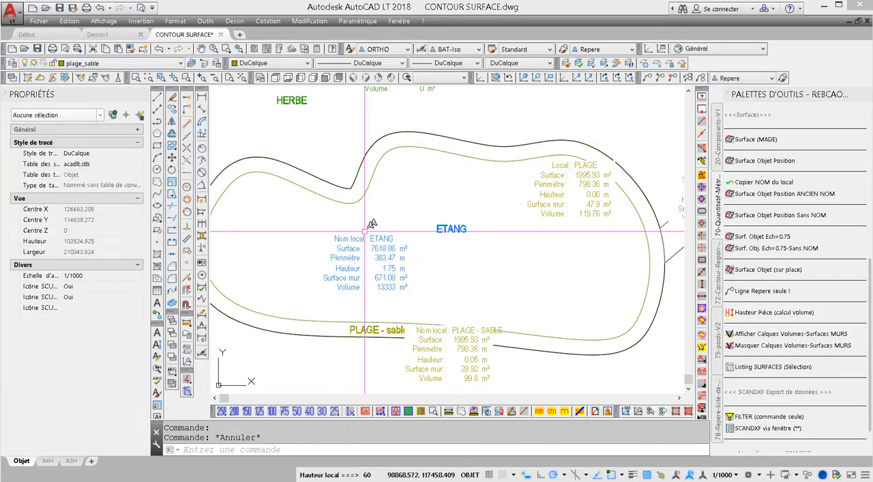
scroll(580, 280, "down", 3)
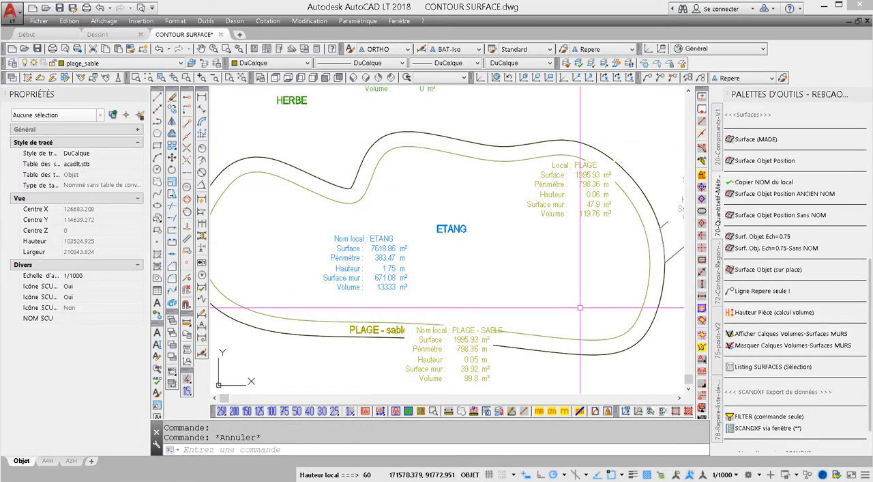
- Move the PLAGE - SABLE surface label to the lower left edge of the pond, beside the PLAGE - sable text
left_click(505, 332)
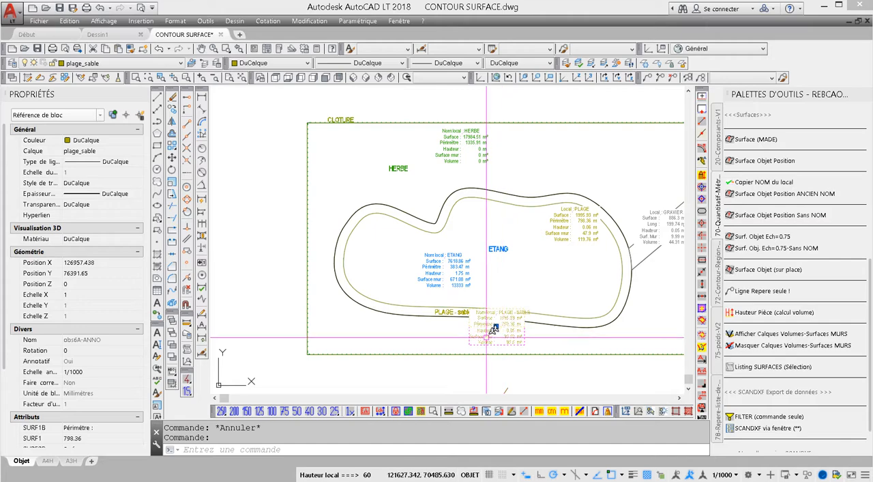
left_click_drag(510, 323, 392, 348)
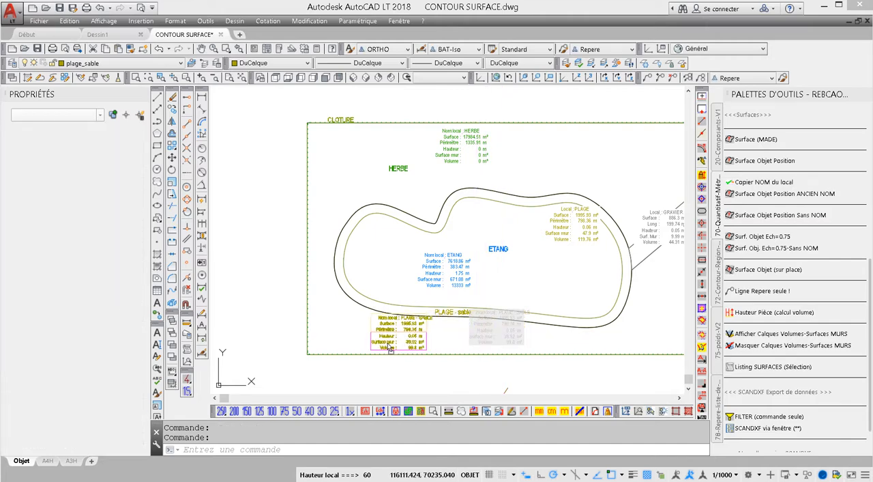
scroll(393, 348, "up", 2)
left_click(401, 339)
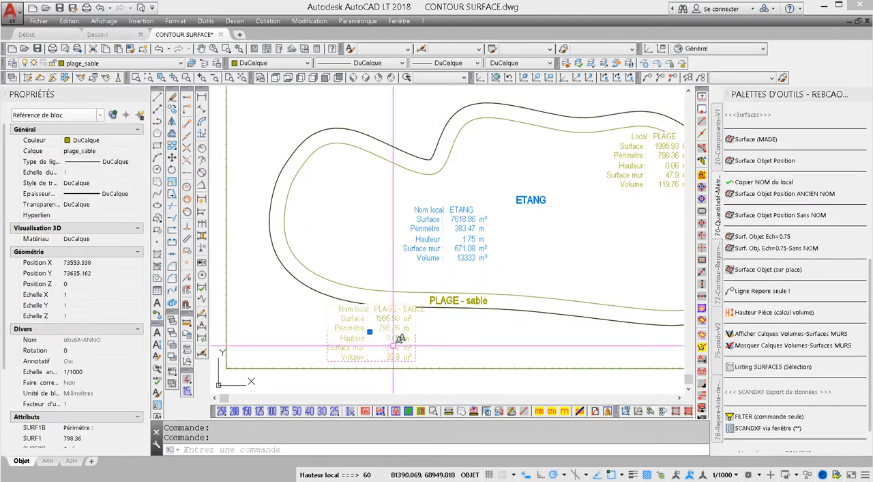
mouse_move(399, 337)
left_mouse_down()
mouse_move(375, 311)
mouse_move(376, 325)
left_mouse_up()
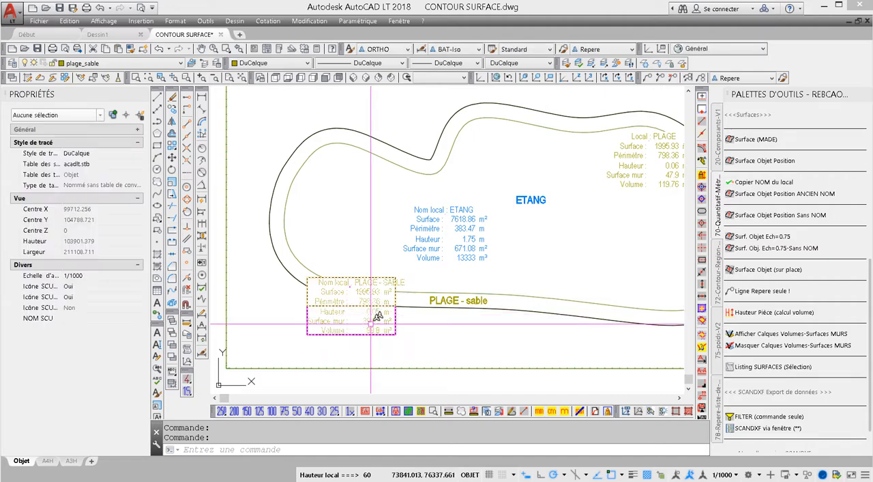
- Examine the relocated PLAGE - SABLE label and the other surface labels across the whole site plan
scroll(387, 303, "down", 2)
scroll(387, 304, "up", 4)
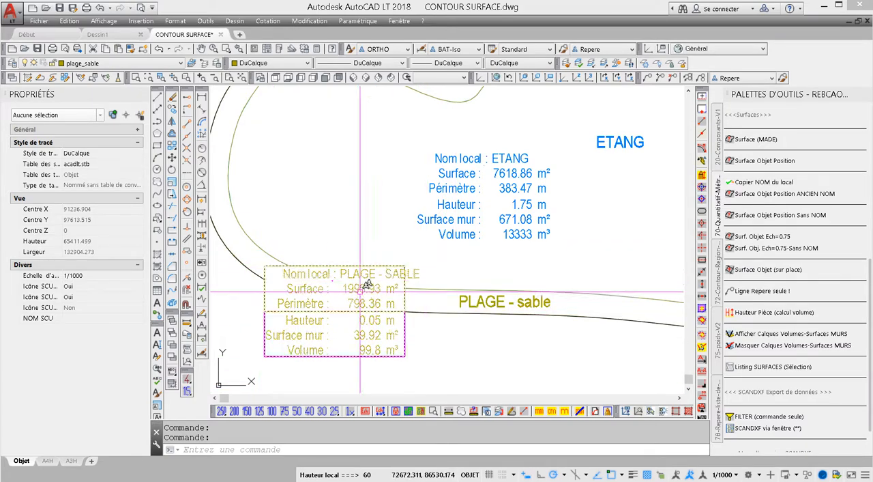
scroll(530, 346, "down", 5)
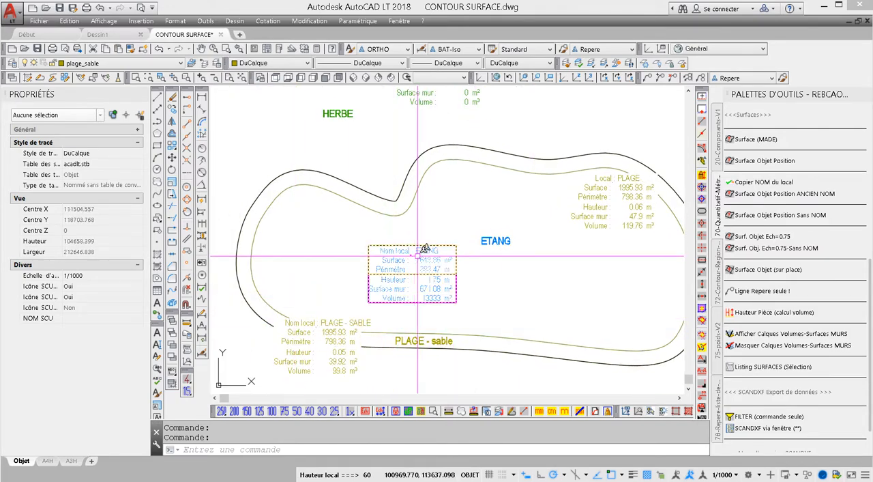
scroll(414, 264, "down", 2)
middle_click_drag(455, 260, 390, 264)
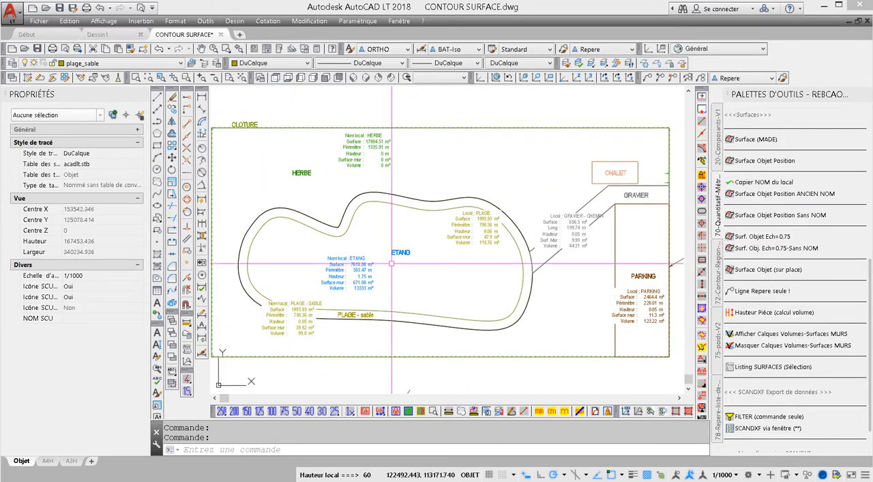
scroll(485, 271, "down", 2)
middle_click_drag(486, 271, 489, 254)
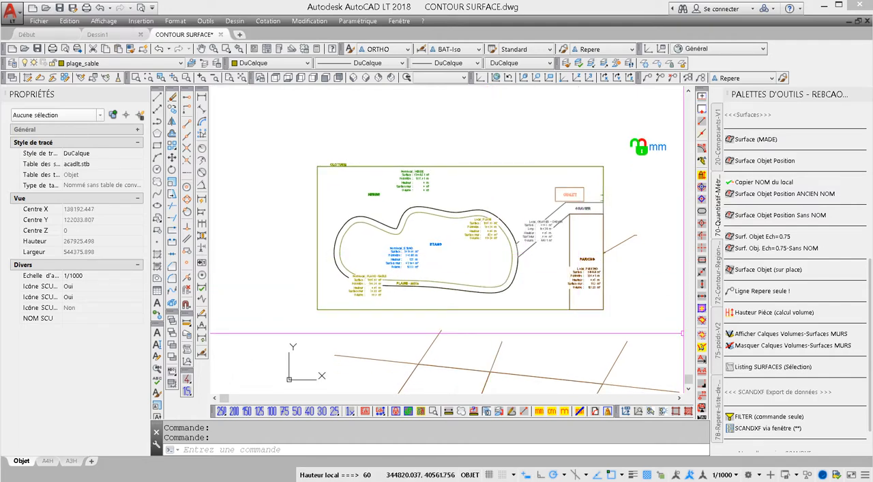
middle_click_drag(683, 301, 659, 303)
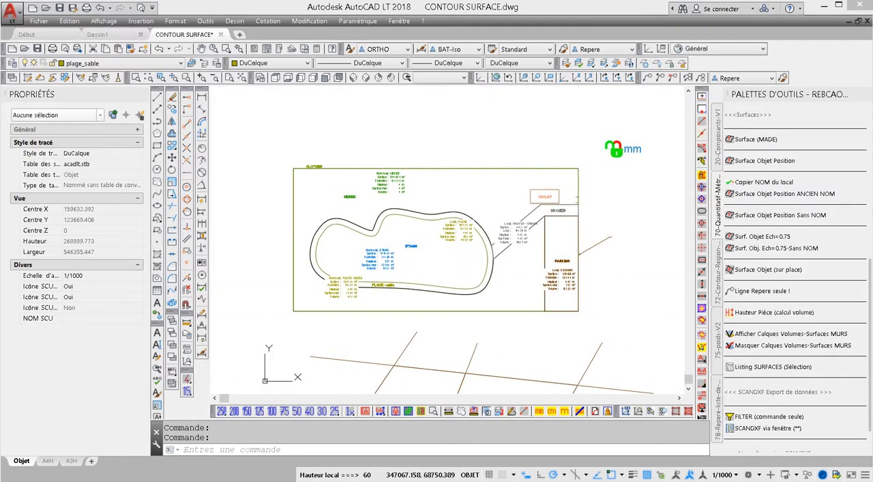